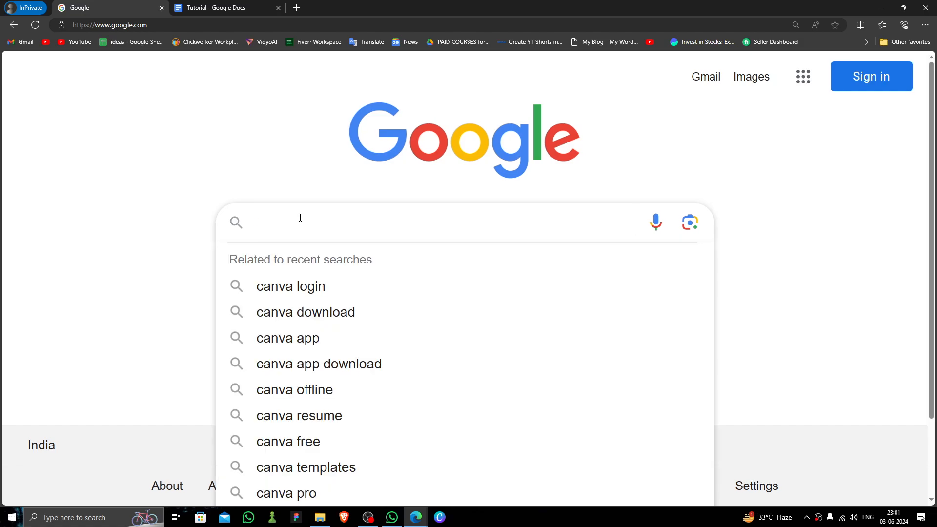
Search Google for 'canva' and open the official Canva home page
type("canva")
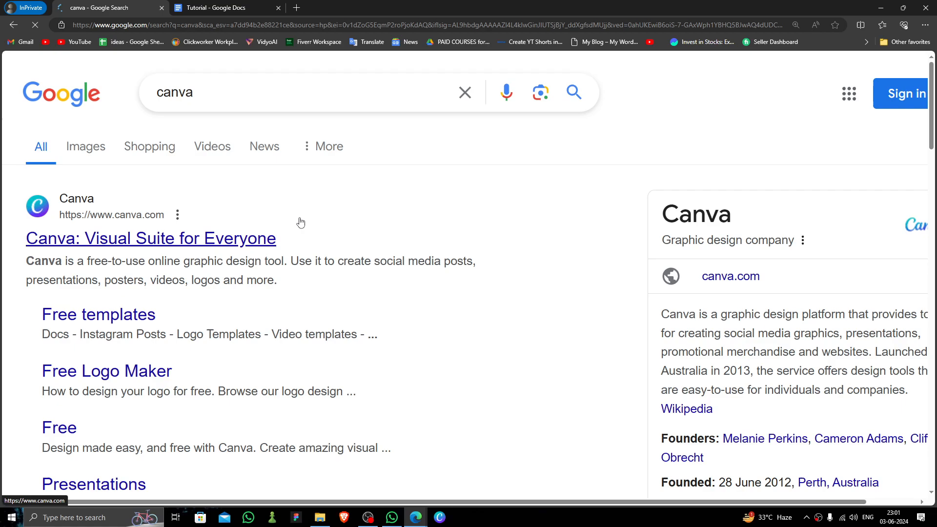
left_click(177, 238)
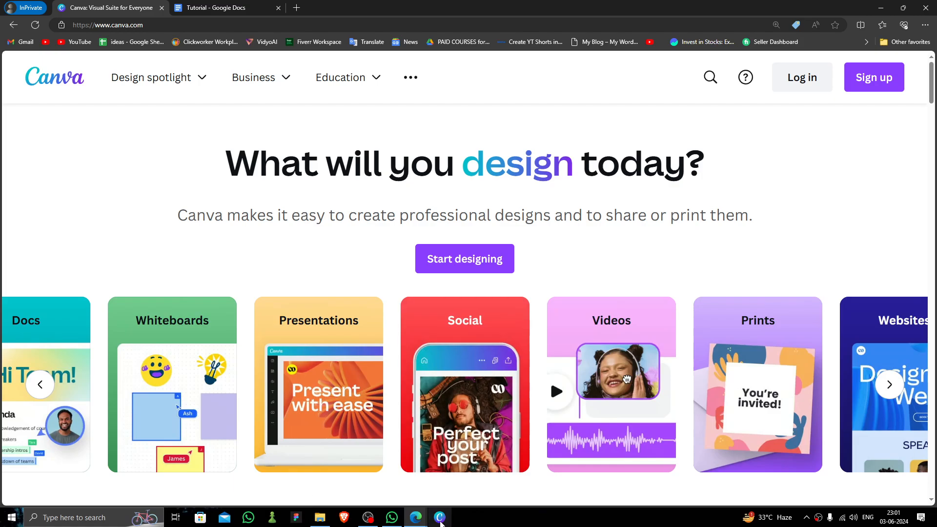
Bring the Canva desktop app forward and close both open design tabs
left_click(440, 518)
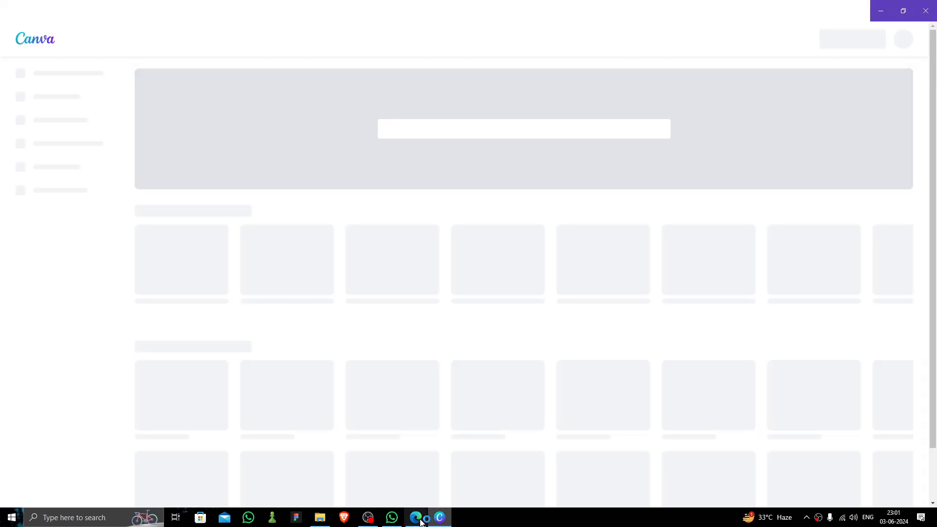
left_click(417, 518)
left_click(446, 482)
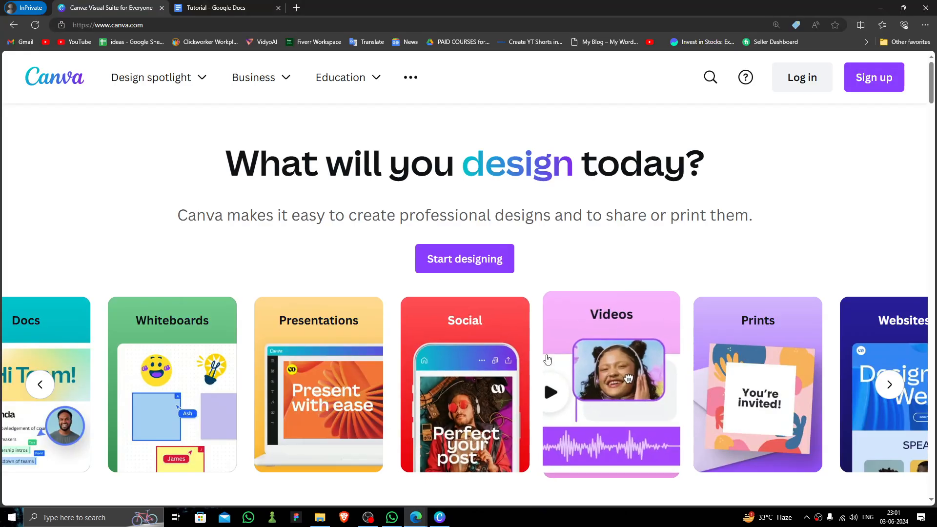
left_click(446, 518)
left_click(84, 19)
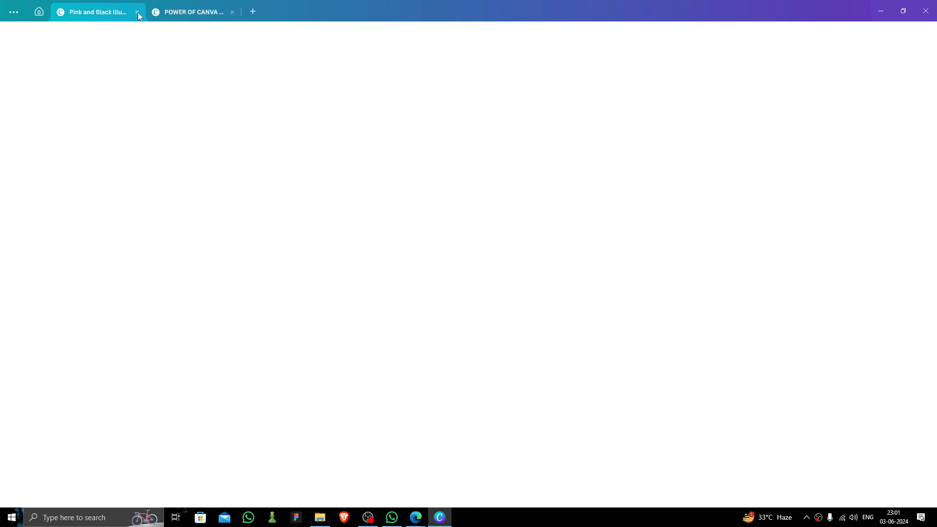
left_click(137, 12)
left_click(138, 13)
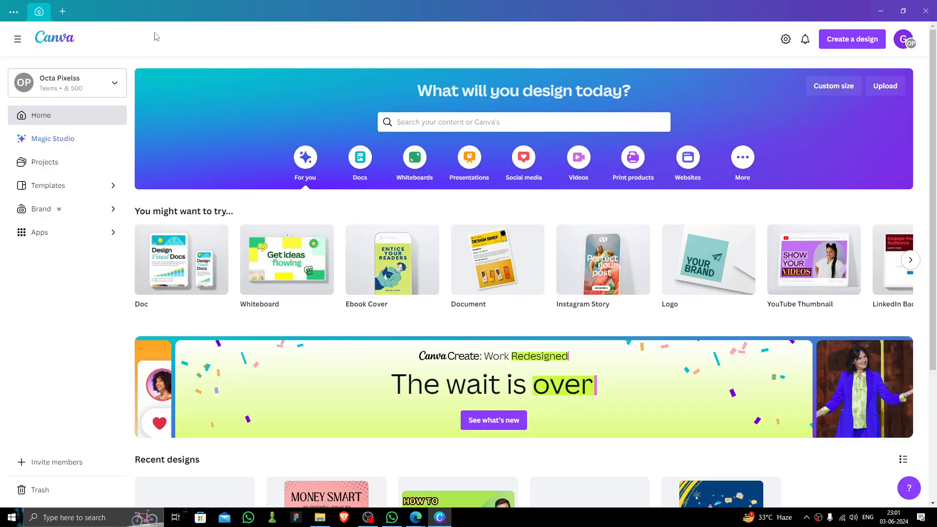
Move through Magic Studio and Projects in the sidebar to reach the Templates page
scroll(381, 227, "down", 2)
scroll(382, 226, "up", 2)
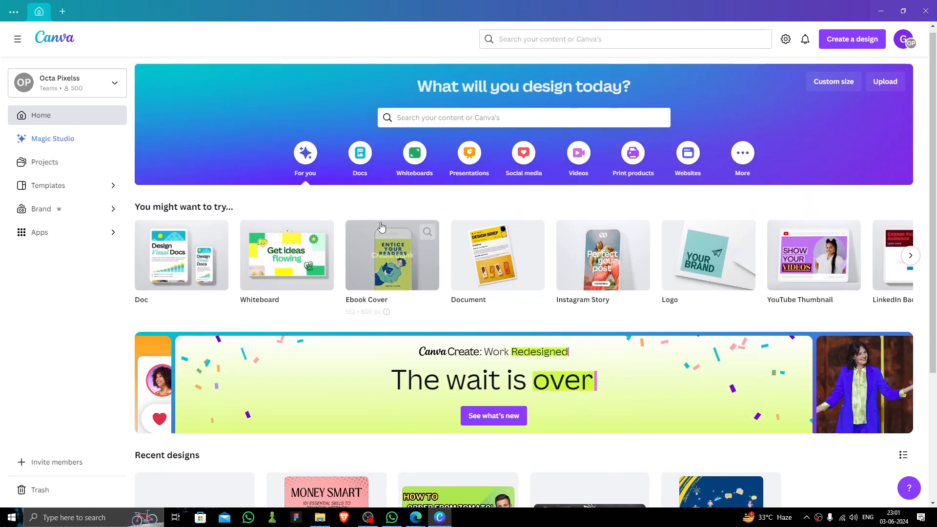
left_click(67, 147)
left_click(69, 166)
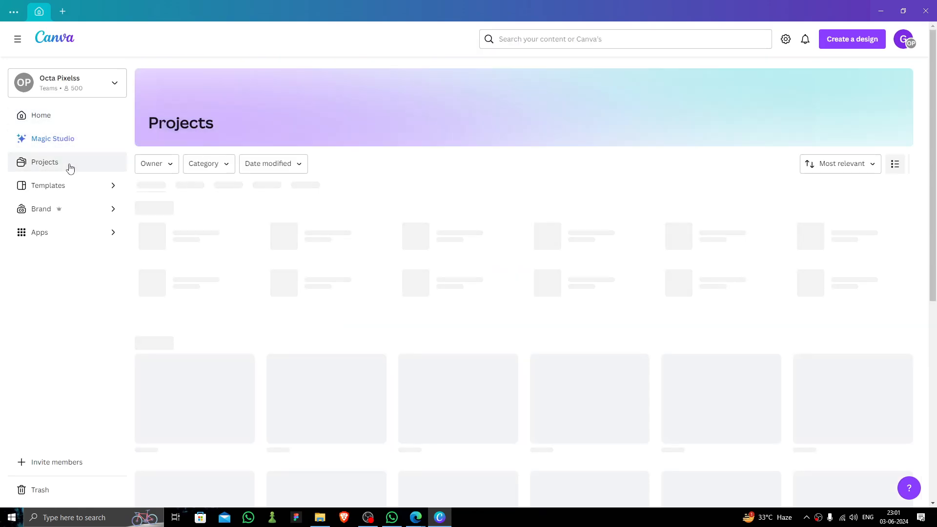
left_click(91, 194)
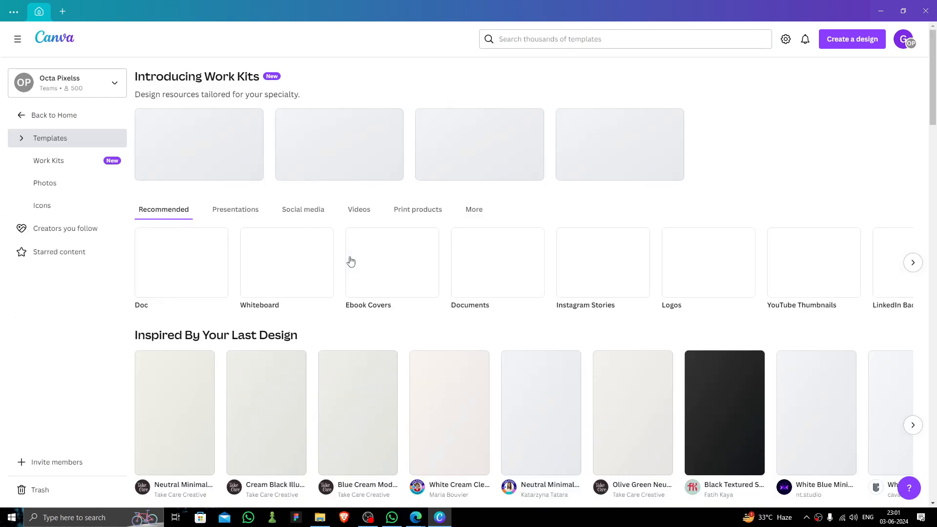
Search templates for 'website' and pick the Websites suggestion
scroll(373, 276, "down", 3)
scroll(500, 220, "up", 2)
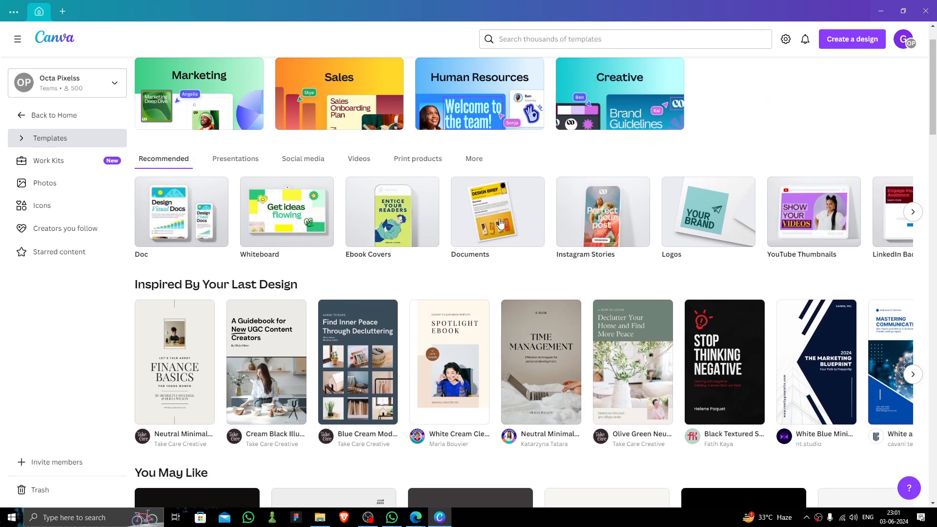
scroll(500, 223, "up", 1)
left_click(568, 37)
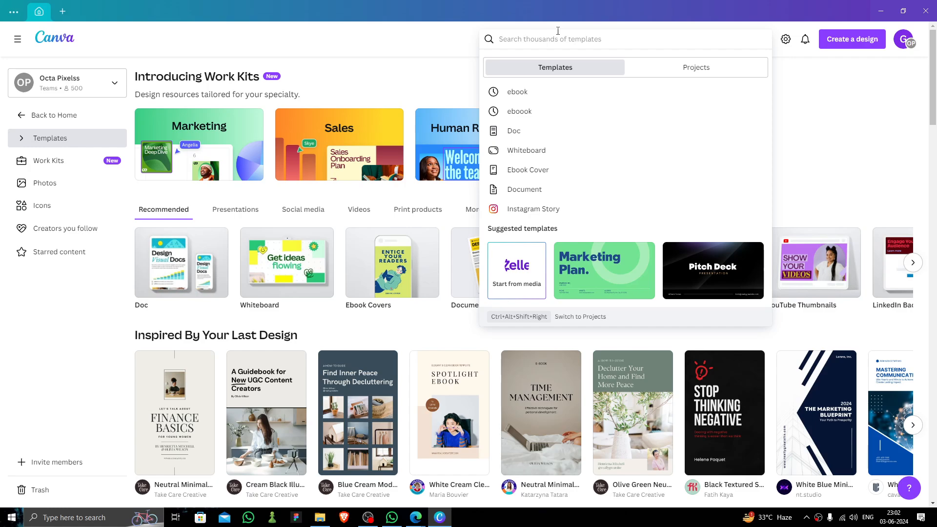
type("we")
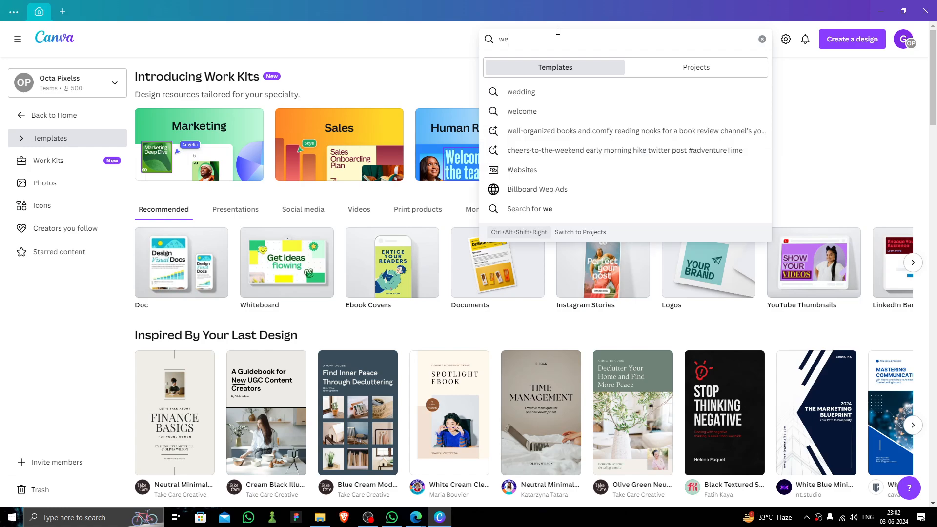
type("bsite")
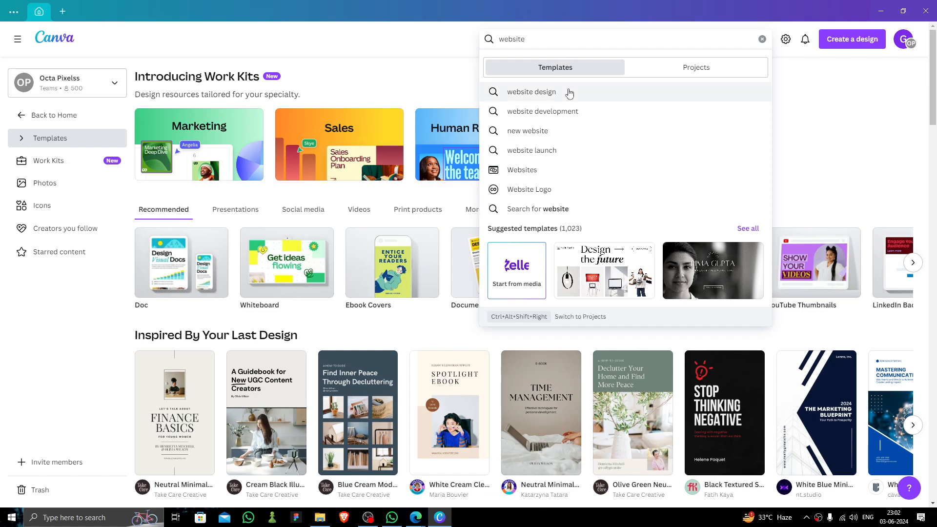
left_click(543, 170)
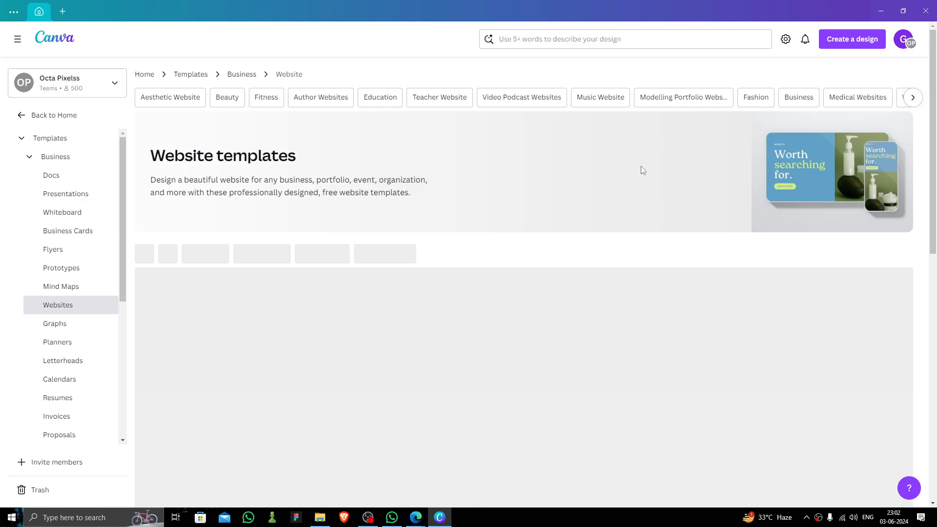
Filter the website templates to the Business theme
scroll(420, 214, "down", 2)
scroll(420, 215, "down", 2)
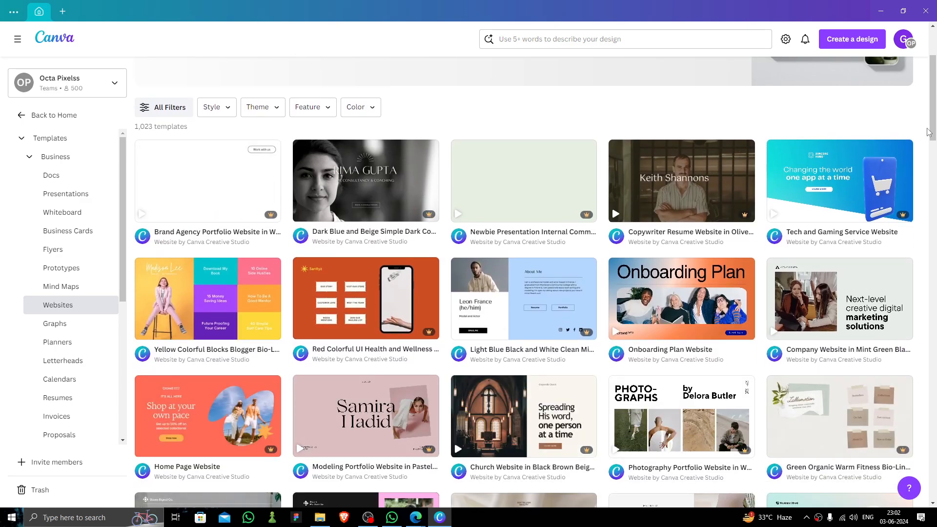
scroll(652, 226, "down", 3)
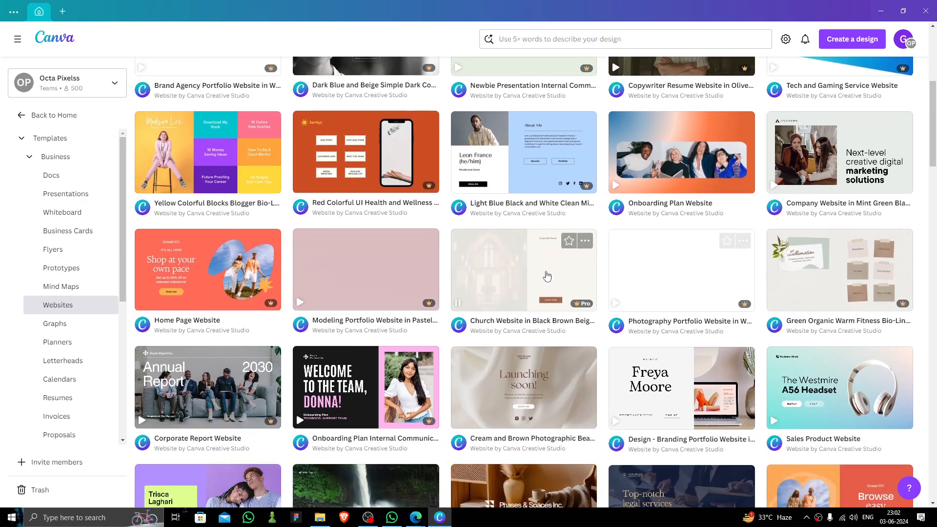
scroll(512, 253, "up", 4)
scroll(769, 216, "down", 5)
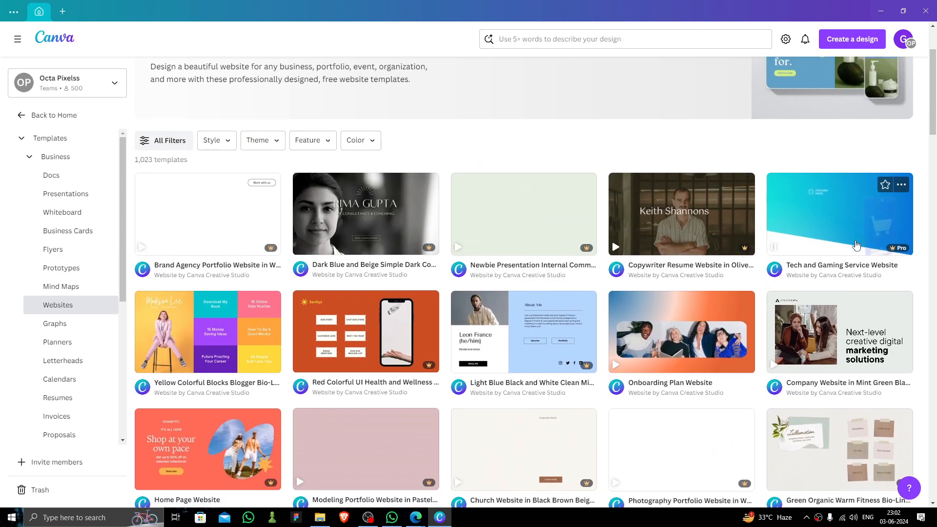
scroll(769, 216, "down", 2)
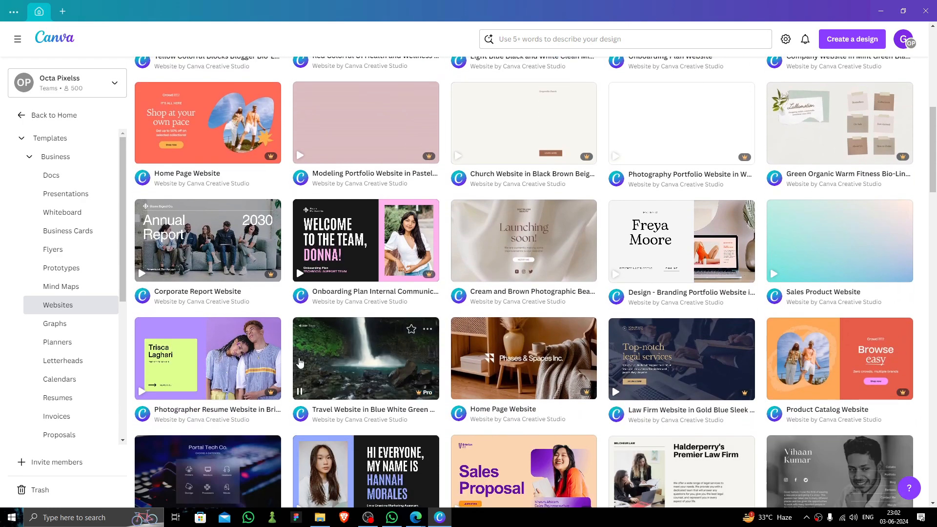
scroll(262, 171, "up", 9)
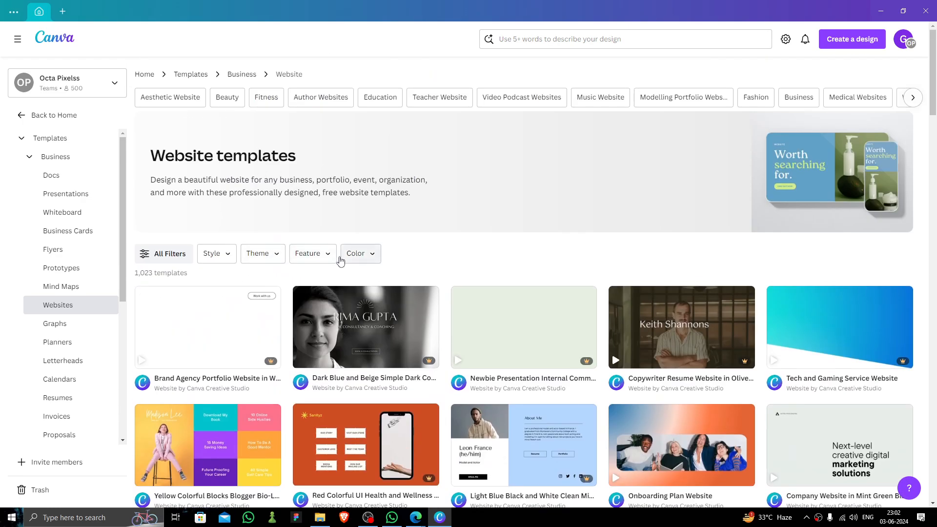
left_click(244, 256)
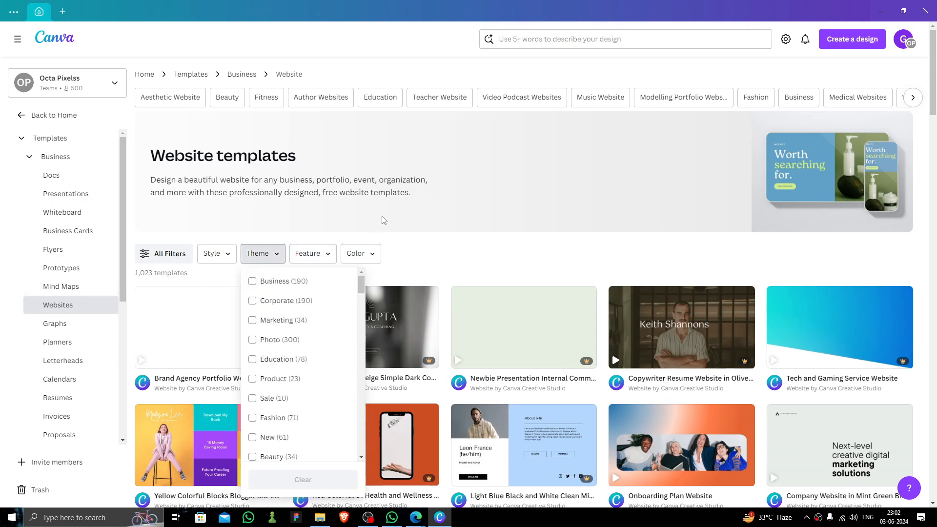
scroll(312, 264, "down", 3)
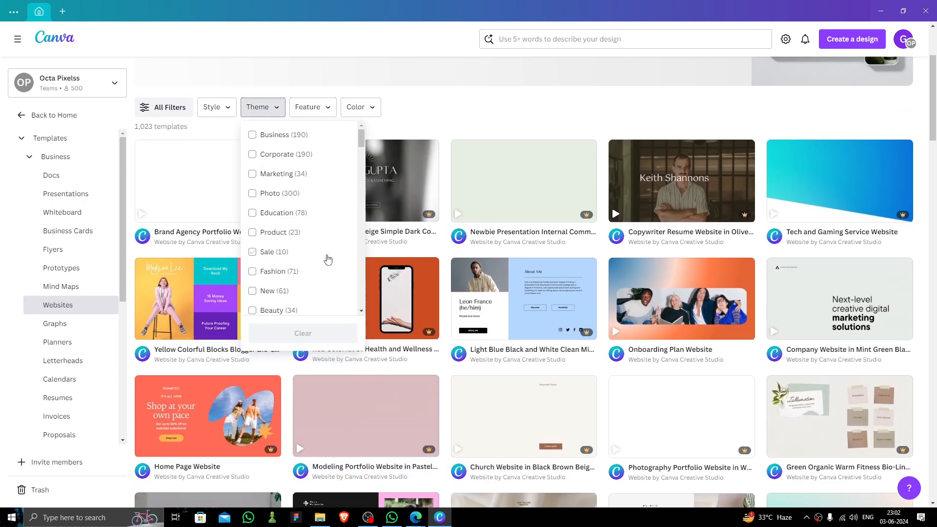
left_click(280, 139)
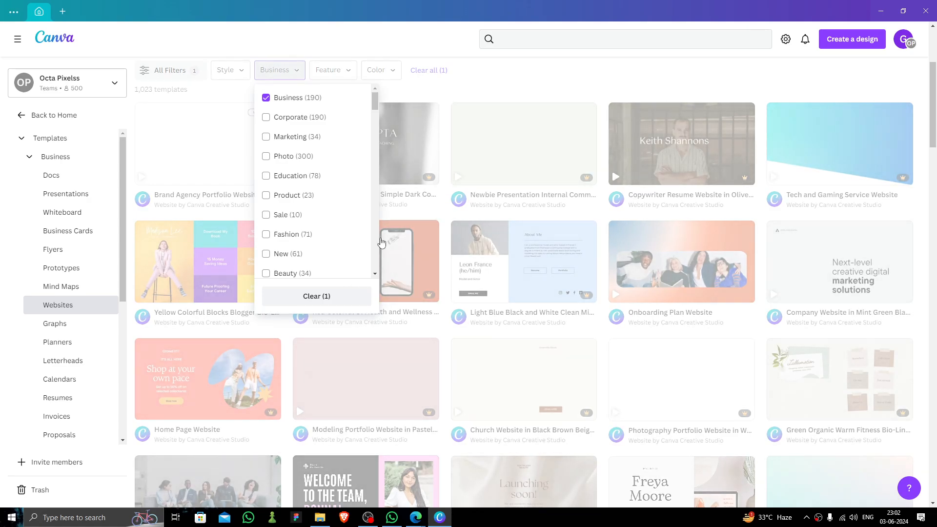
Add the Creative style filter, leaving 41 templates
scroll(381, 242, "up", 2)
left_click(346, 169)
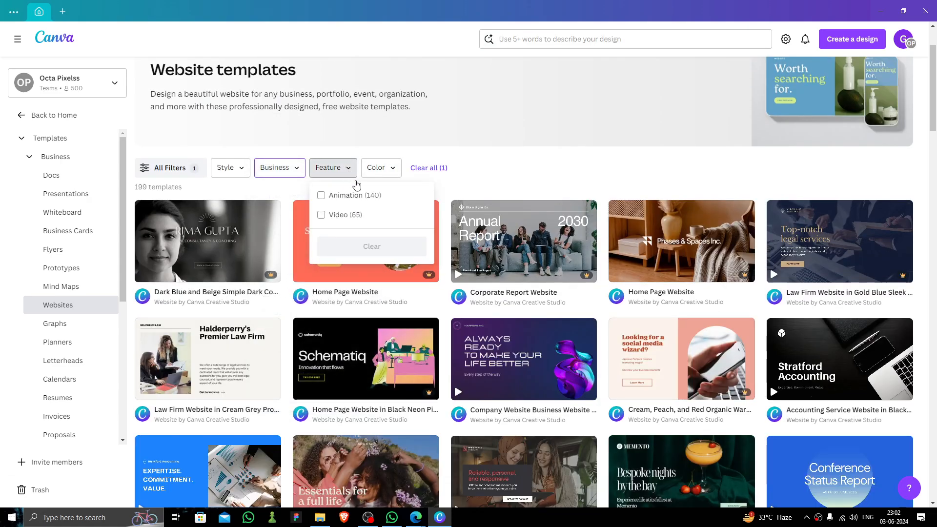
left_click(380, 168)
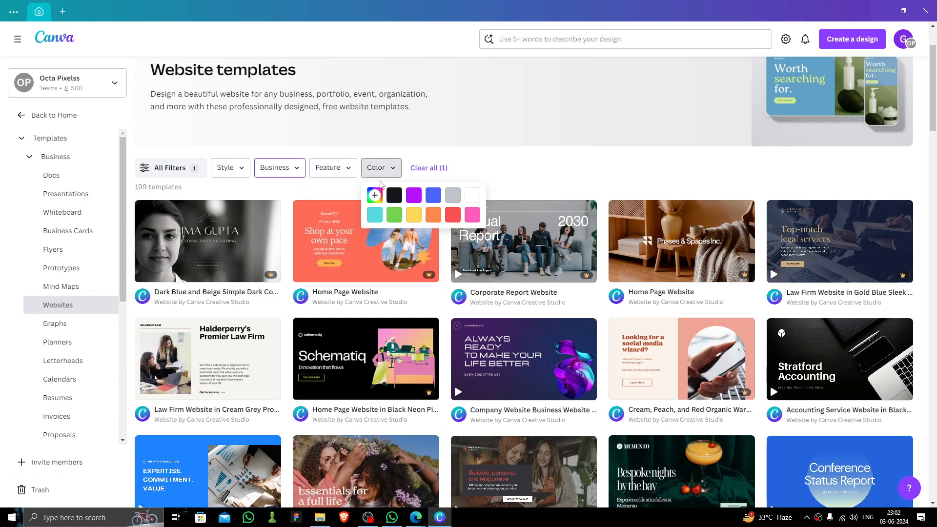
left_click(240, 170)
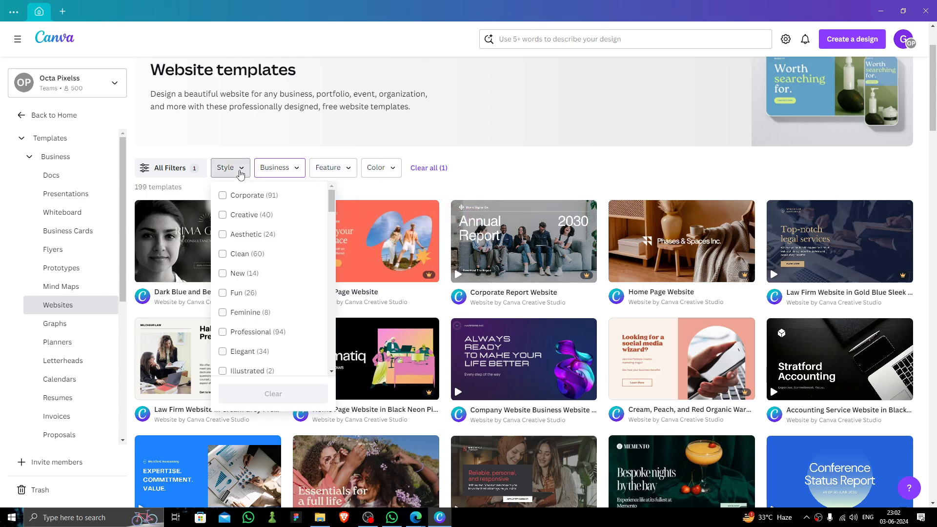
left_click(257, 220)
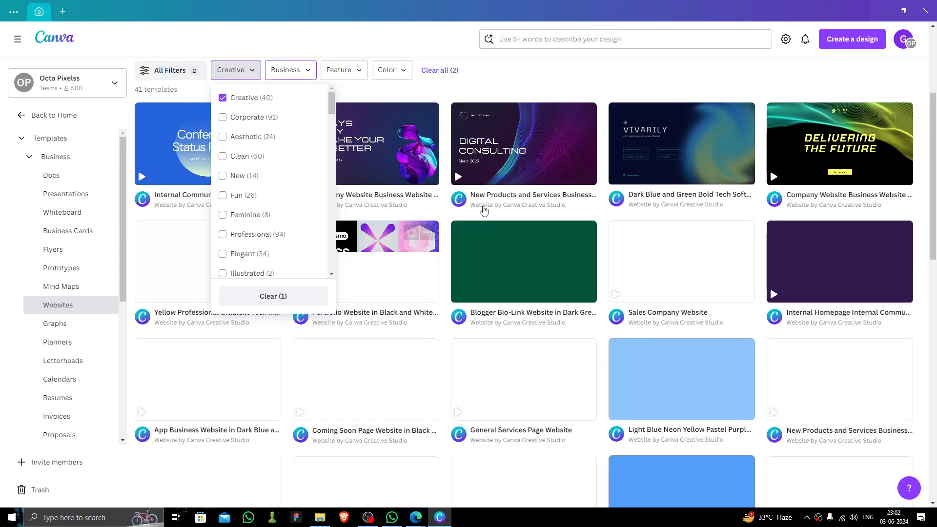
scroll(496, 131, "up", 2)
left_click(525, 177)
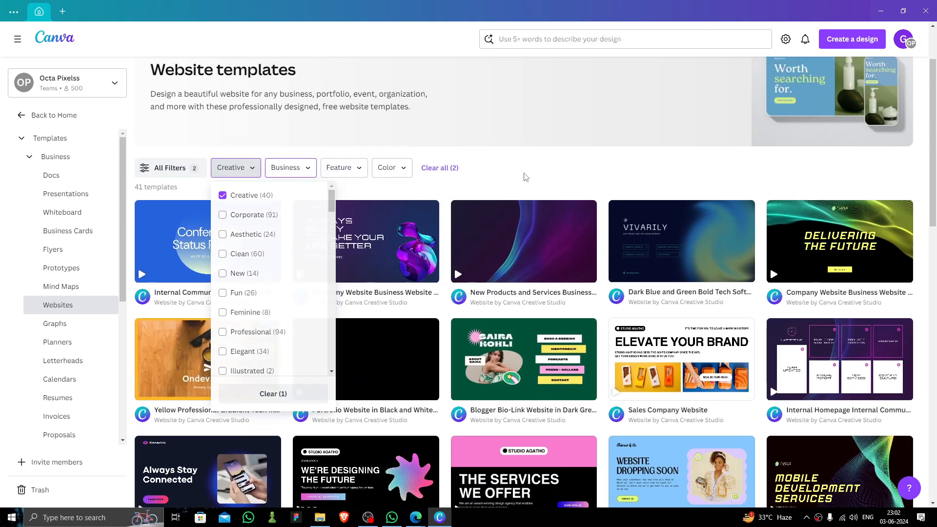
scroll(717, 195, "down", 1)
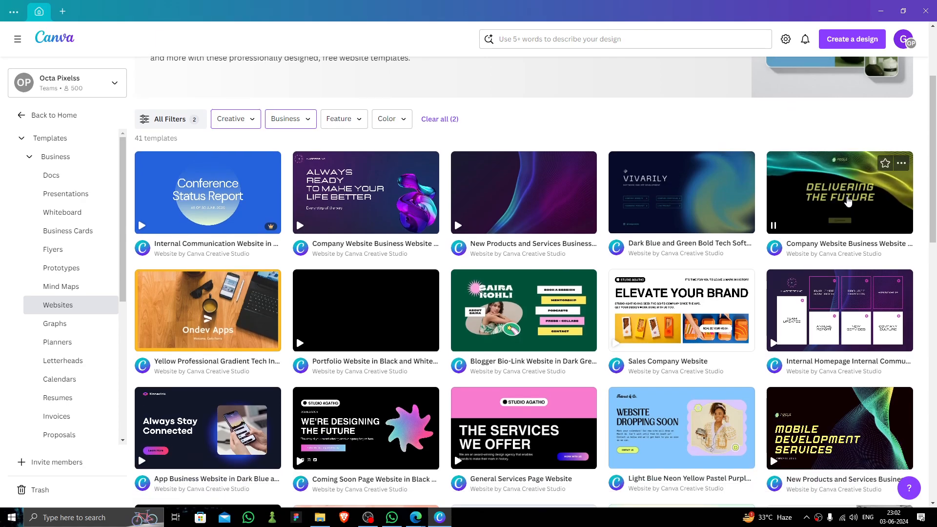
Customize the Black Neon Yellow company website template and scroll through its 8 pages
left_click(848, 201)
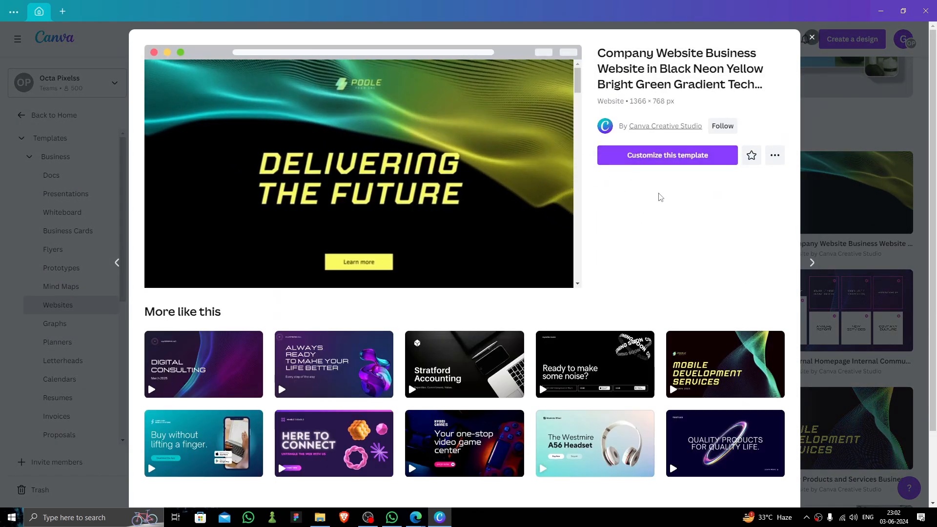
left_click(665, 156)
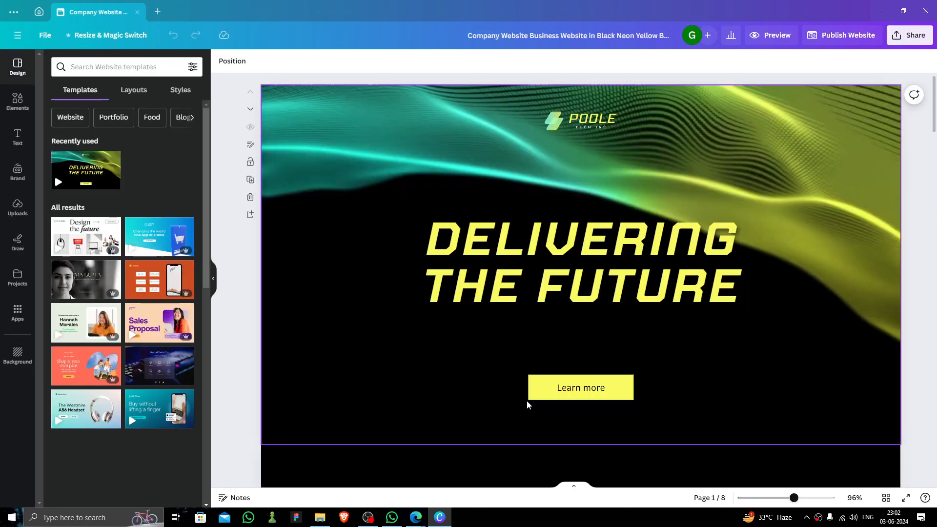
scroll(488, 342, "down", 5)
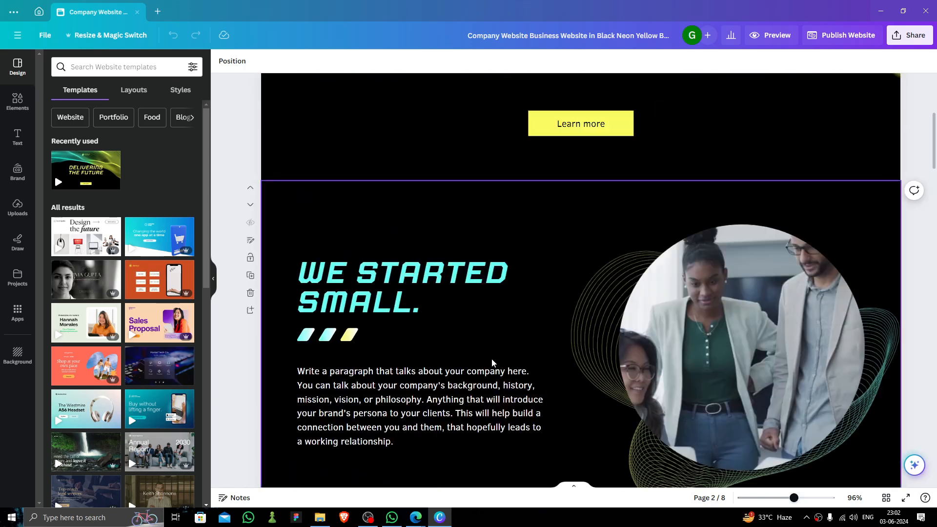
scroll(490, 358, "up", 5)
scroll(494, 347, "down", 15)
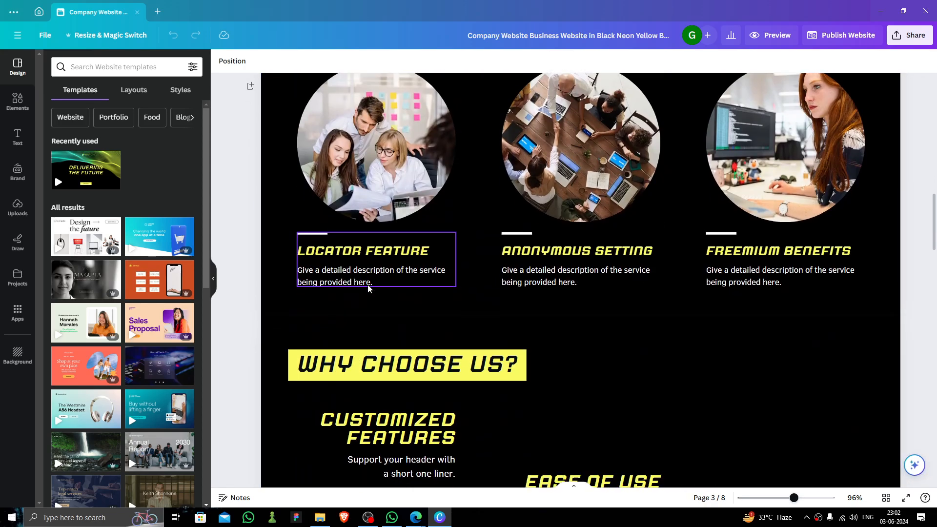
scroll(364, 291, "down", 10)
scroll(439, 336, "up", 10)
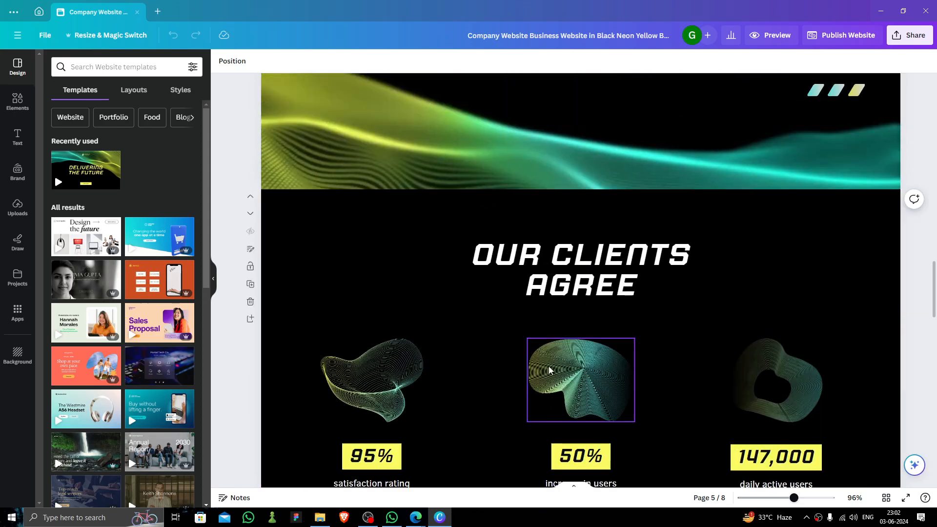
scroll(609, 376, "down", 15)
scroll(687, 389, "up", 15)
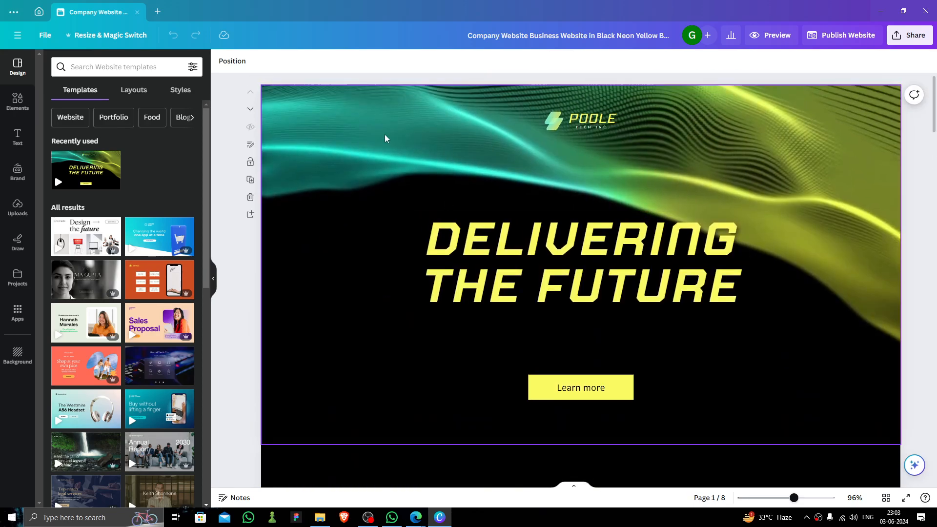
Delete the logo icon beside the POOLE text
left_click(608, 217)
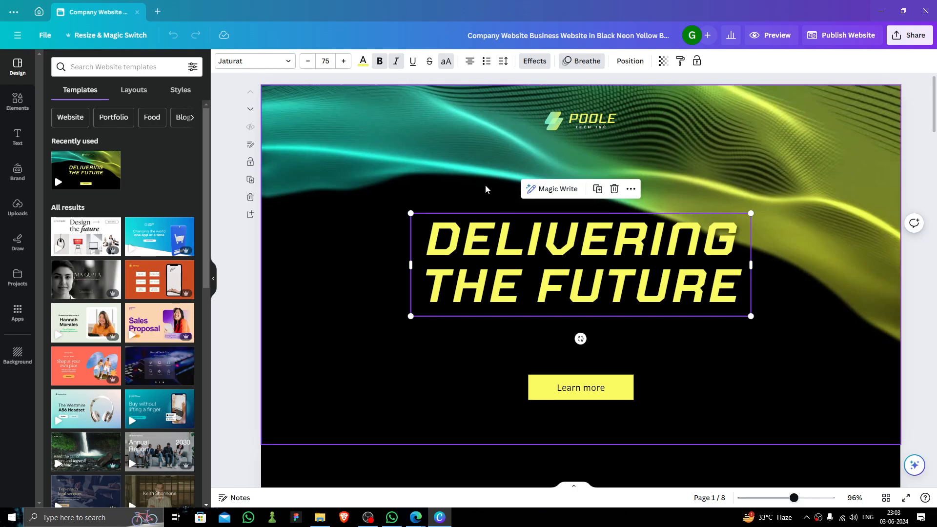
left_click(569, 128)
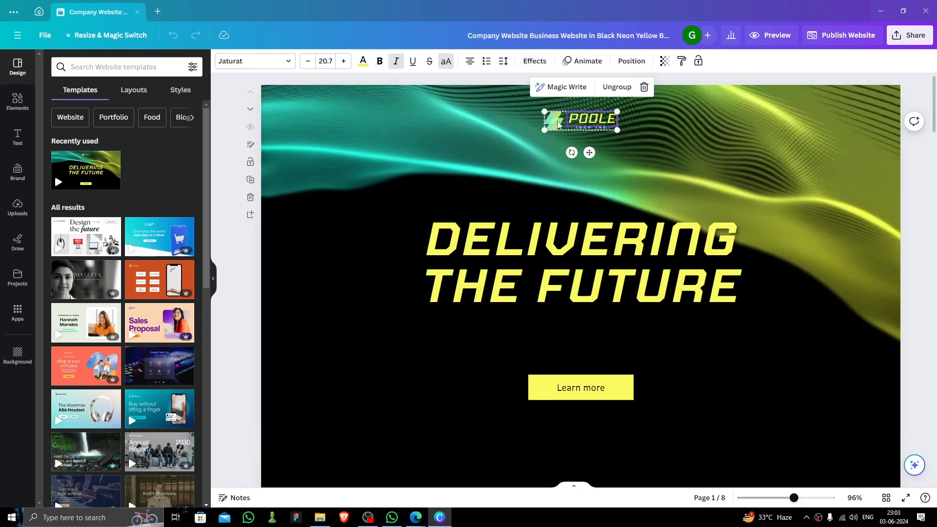
left_click(559, 125)
left_click_drag(559, 122, 558, 134)
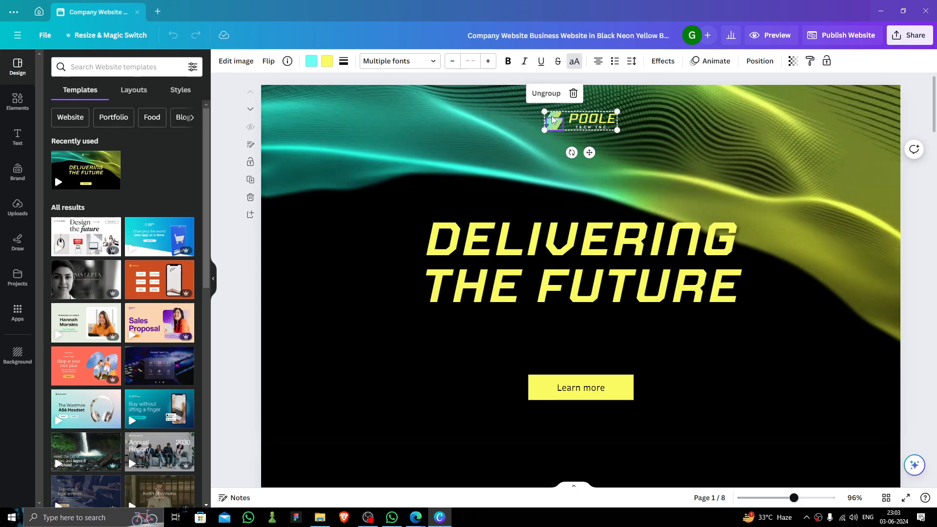
left_click(572, 127)
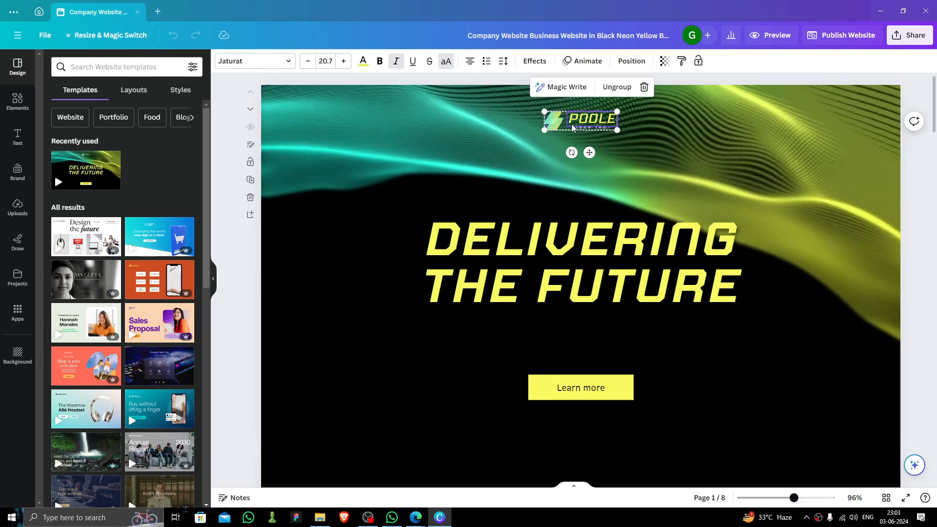
left_click(557, 124)
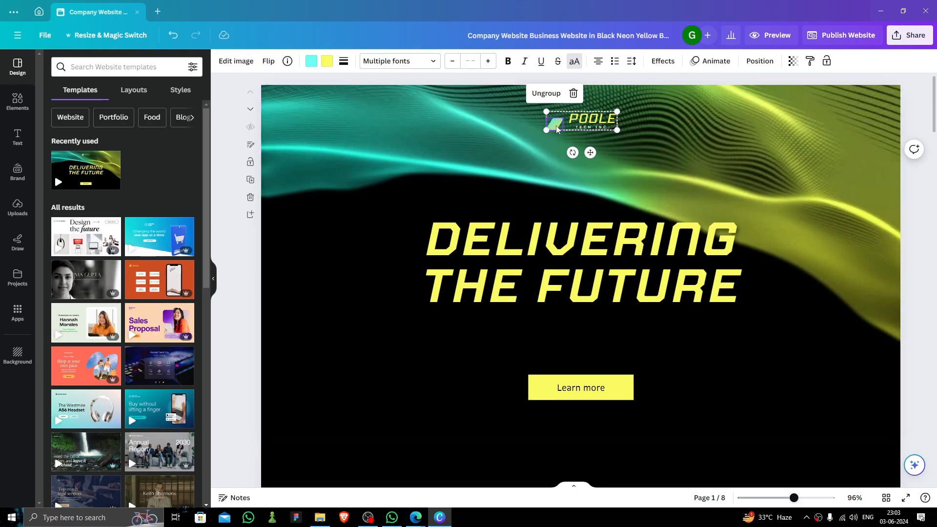
key("Delete")
left_click(563, 126)
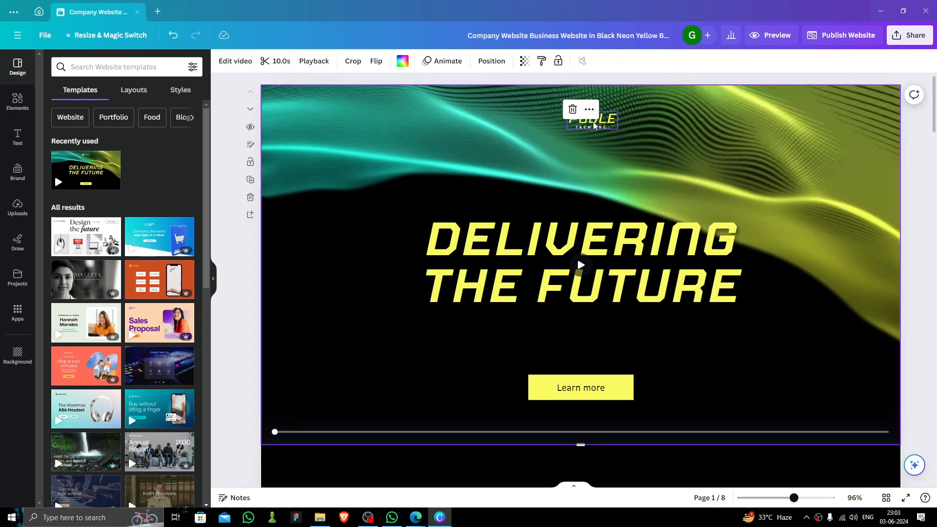
Change POOLE to CANVA GANG, remove the TECH INC. tagline, and widen it onto one line
left_click(594, 125)
left_click(593, 121)
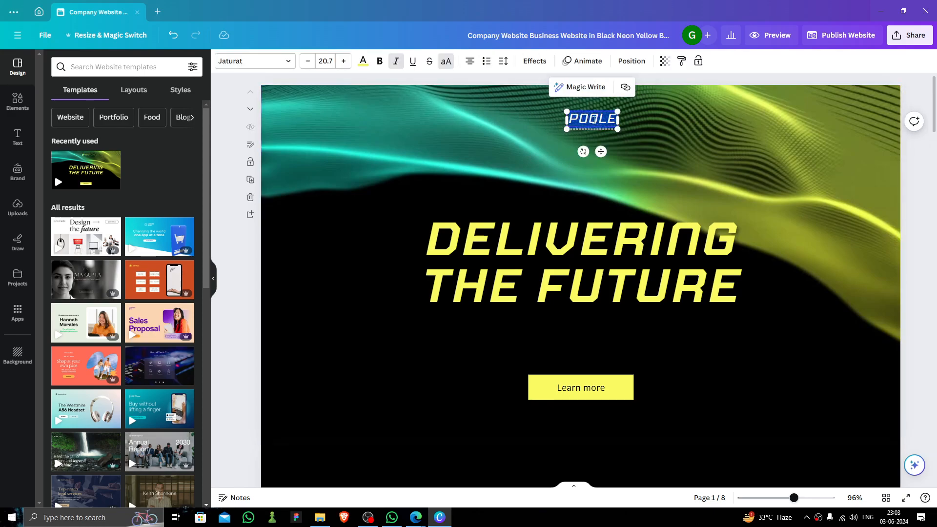
key("BackSpace")
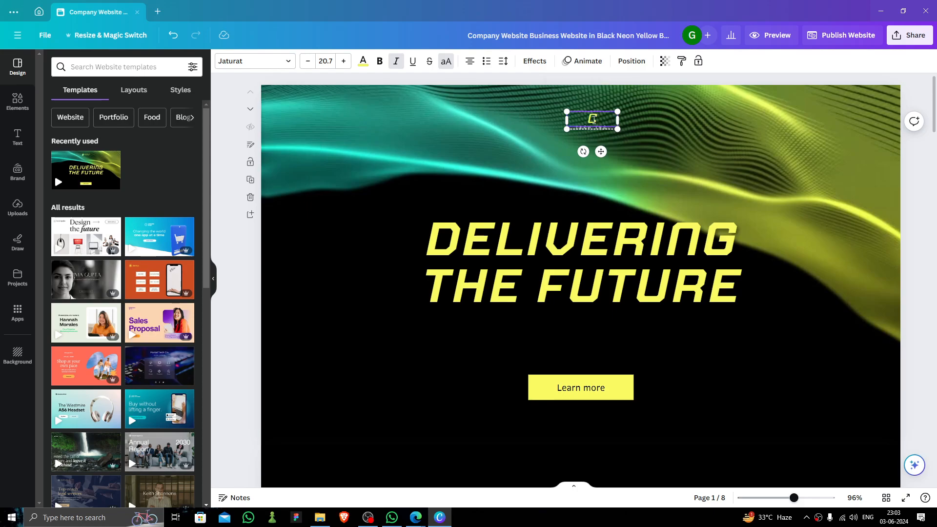
type("CANVA")
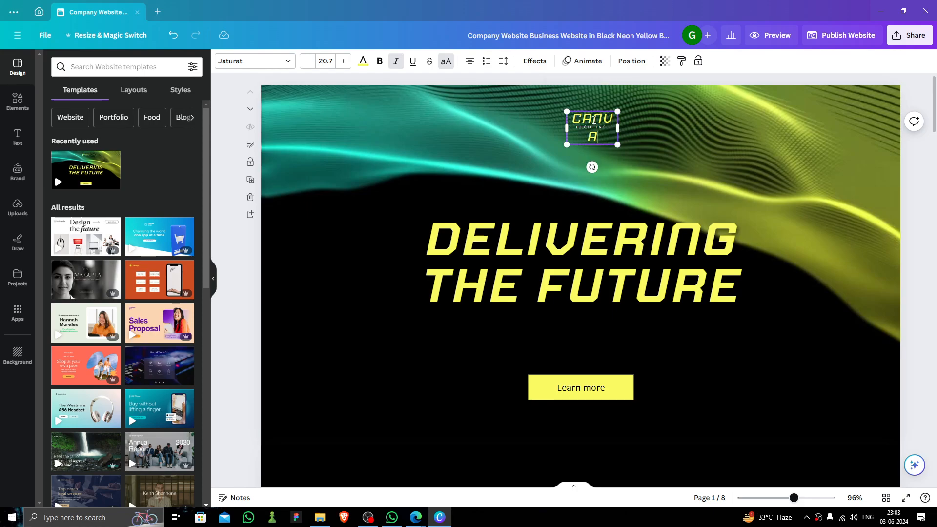
right_click(600, 141)
left_click_drag(617, 128, 669, 140)
double_click(625, 108)
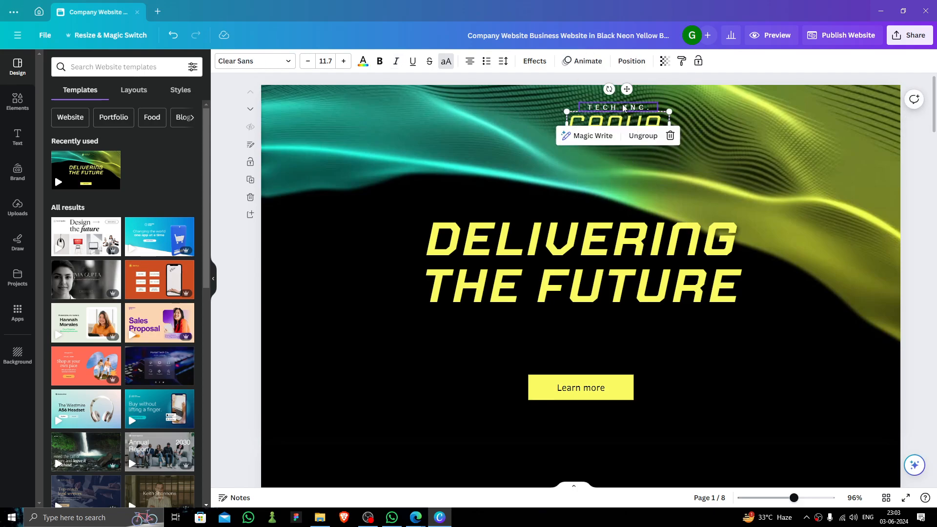
key("BackSpace")
left_click(660, 148)
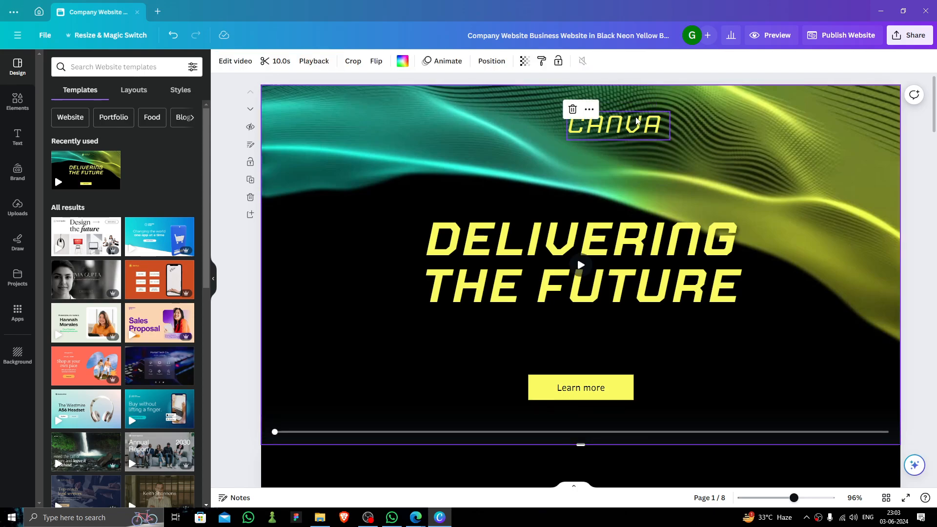
mouse_move(638, 121)
left_mouse_down()
mouse_move(607, 113)
mouse_move(662, 150)
mouse_move(631, 118)
left_mouse_up()
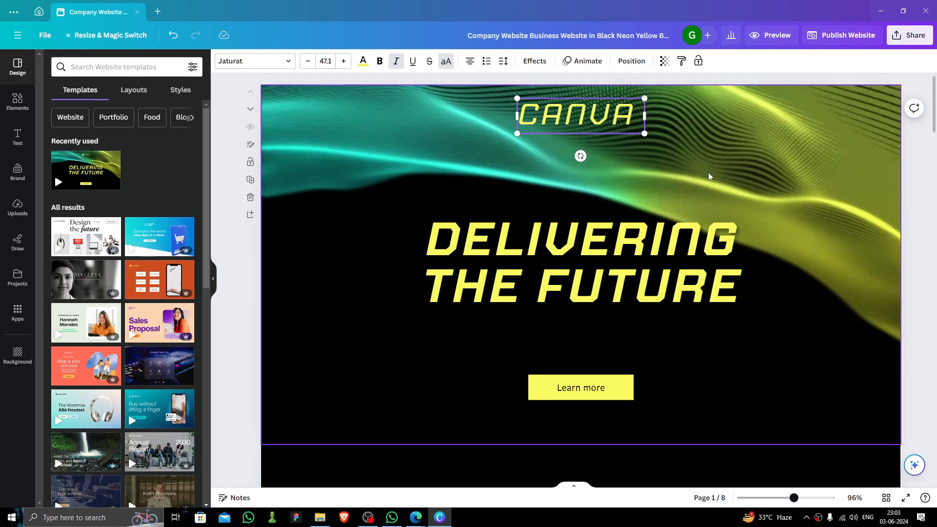
type("GANG")
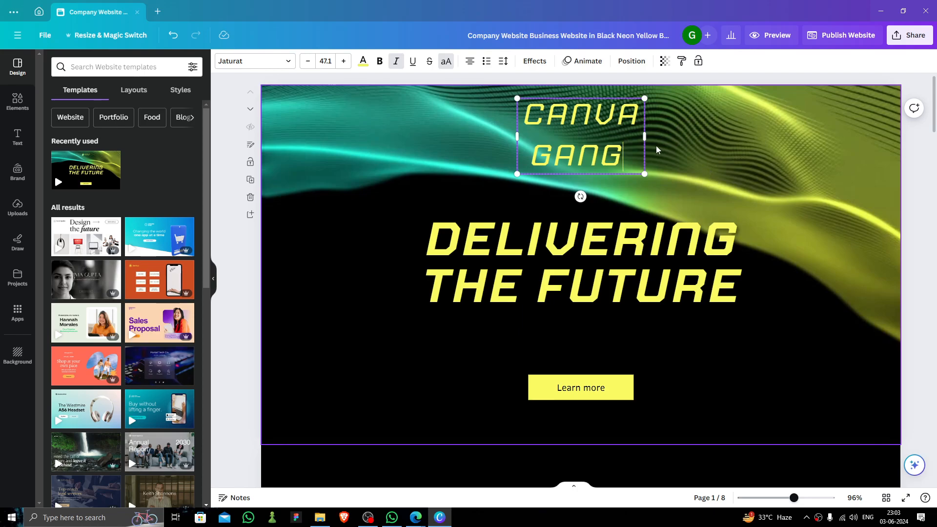
left_click_drag(644, 136, 785, 146)
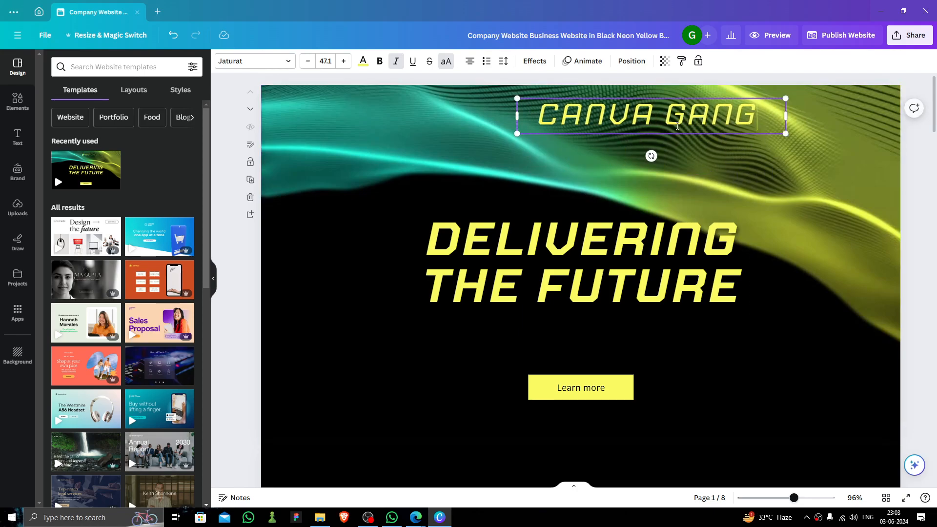
Center CANVA GANG and rewrite the DELIVERING THE FUTURE heading as DESGIN
left_click_drag(607, 117, 548, 133)
left_click(743, 239)
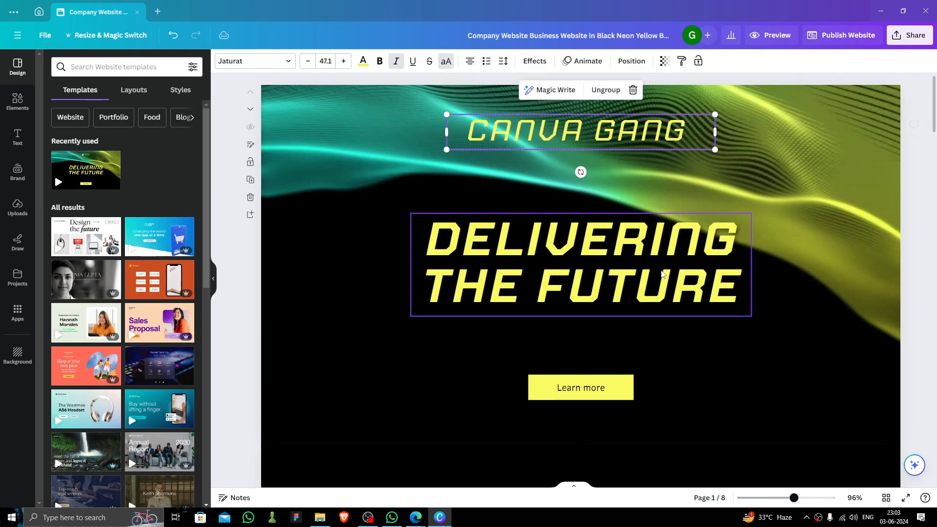
left_click_drag(657, 279, 652, 276)
double_click(615, 278)
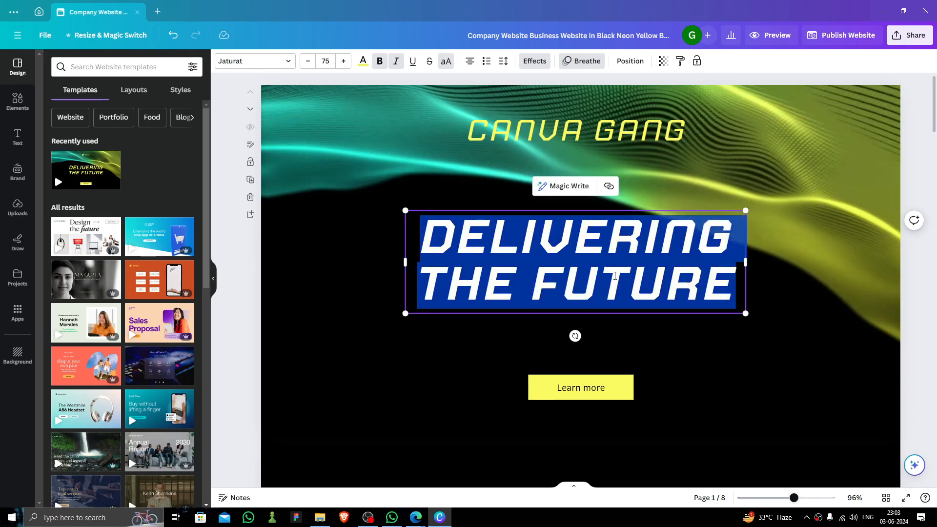
key("BackSpace")
type("DE")
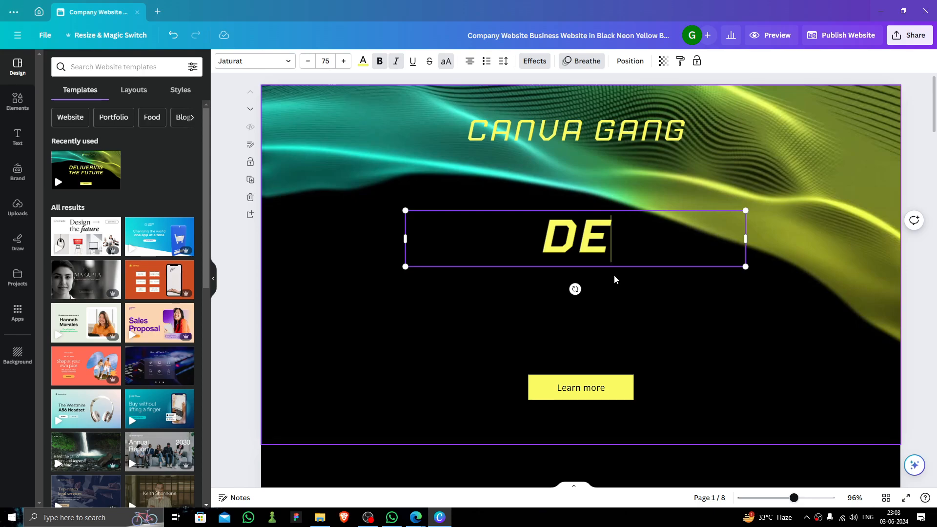
type("SHIN")
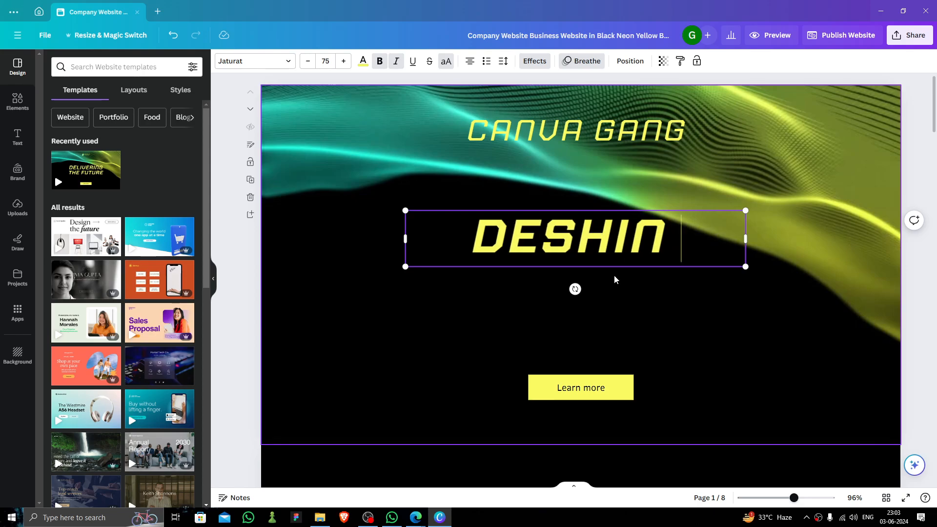
key("BackSpace")
key("BackSpace")
key("BackSpace")
key("BackSpace")
type("G")
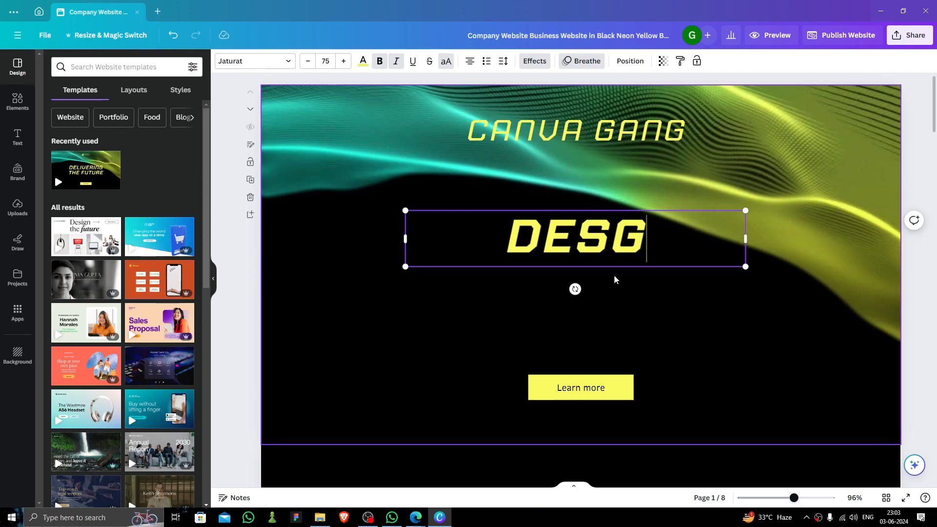
type("IIN")
key("BackSpace")
key("BackSpace")
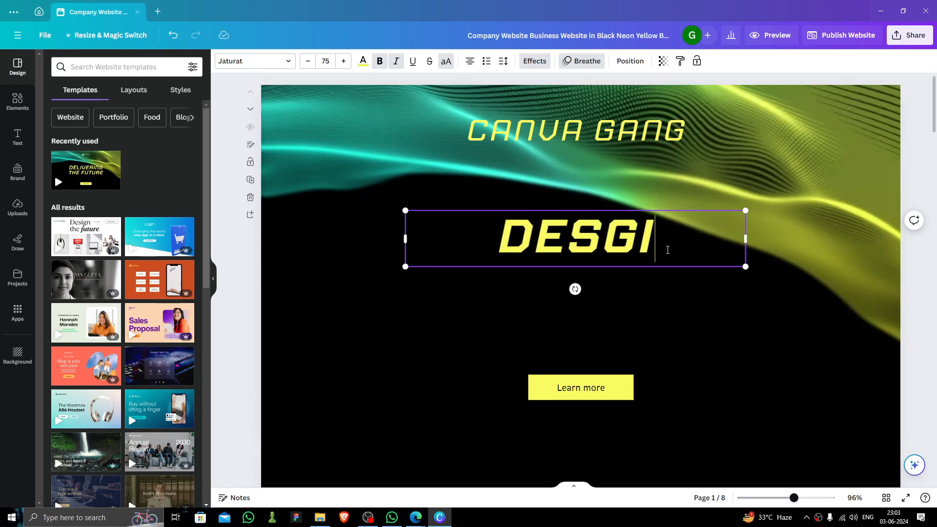
type("N ")
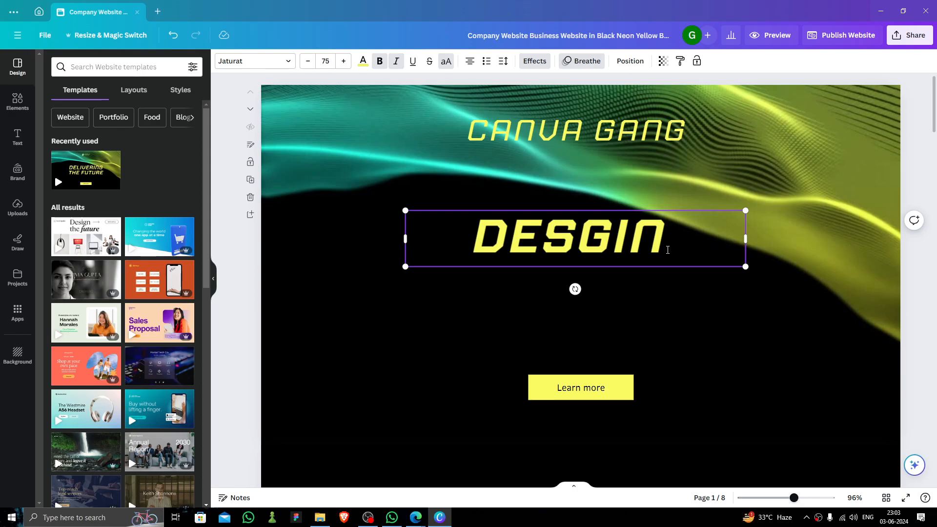
type("IS")
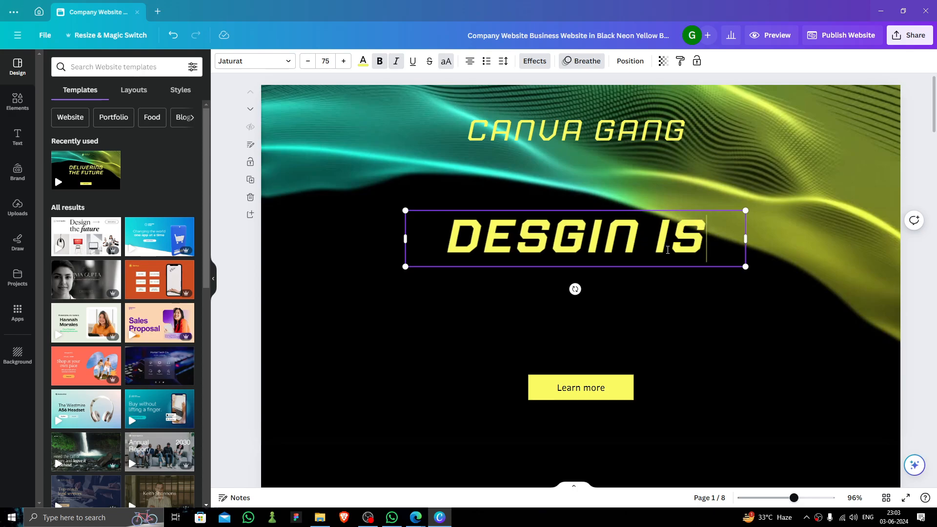
key("BackSpace")
key("BackSpace")
key("BackSpace")
key("BackSpace")
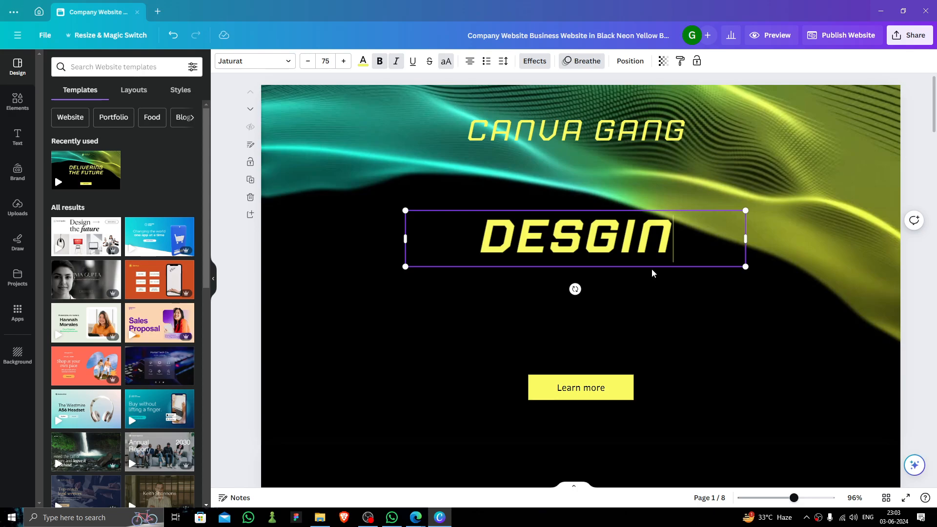
left_click(689, 295)
Lower DESGIN centred above Learn more and play the wave background video
mouse_move(660, 254)
left_mouse_down()
mouse_move(651, 266)
mouse_move(663, 268)
left_mouse_up()
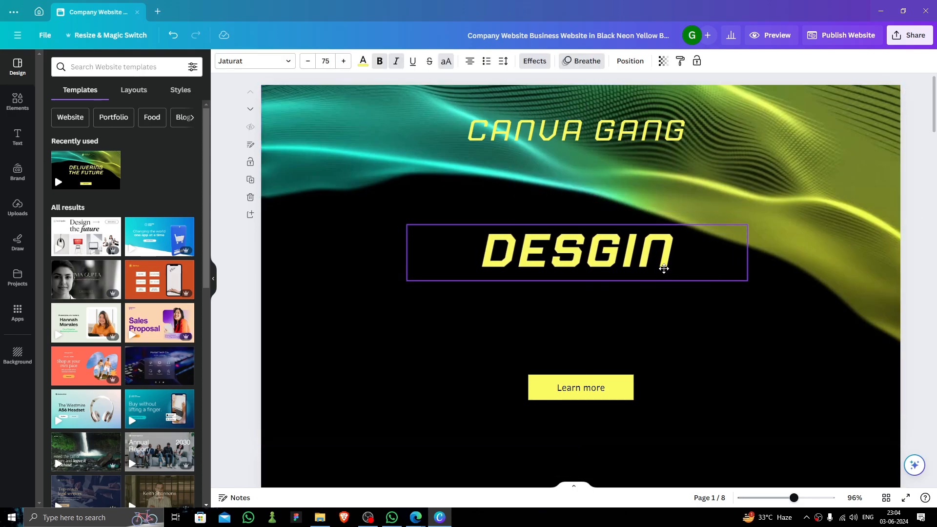
left_click(619, 386)
left_click(613, 388)
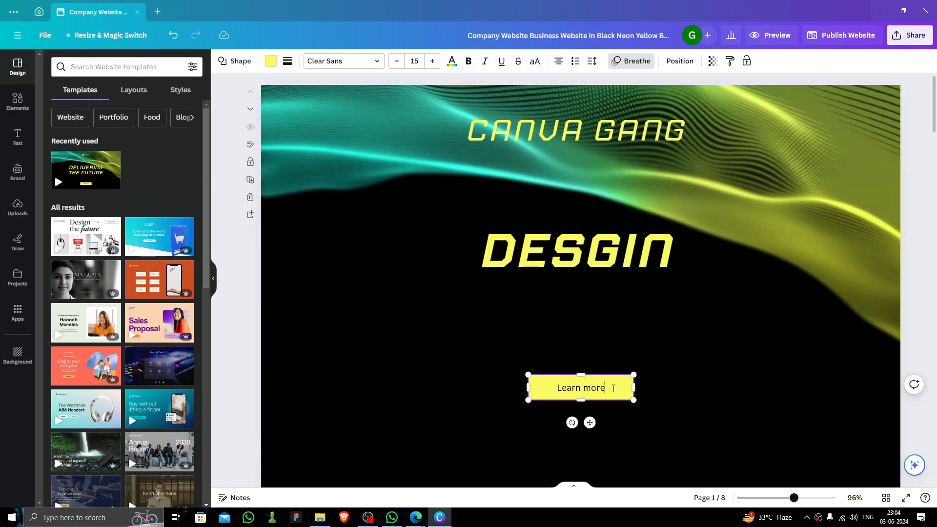
left_click_drag(599, 276, 601, 307)
left_click(579, 264)
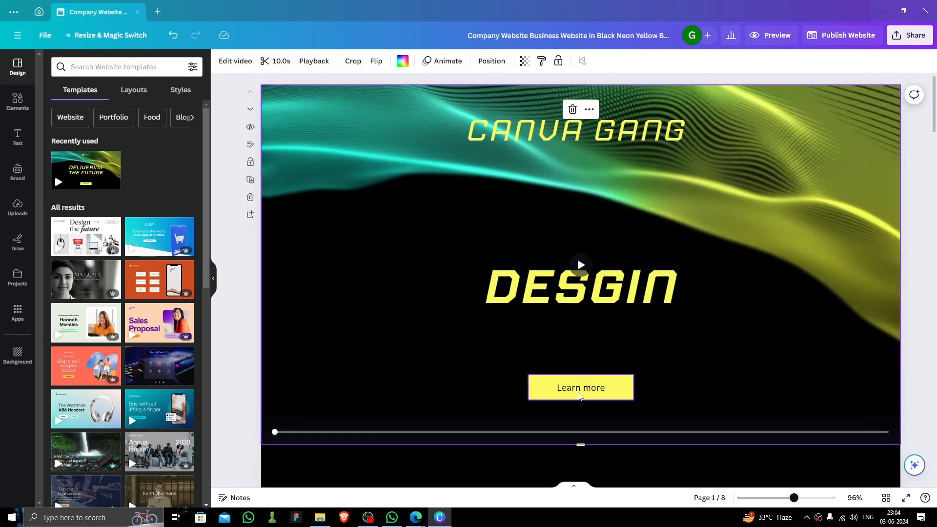
left_click(579, 264)
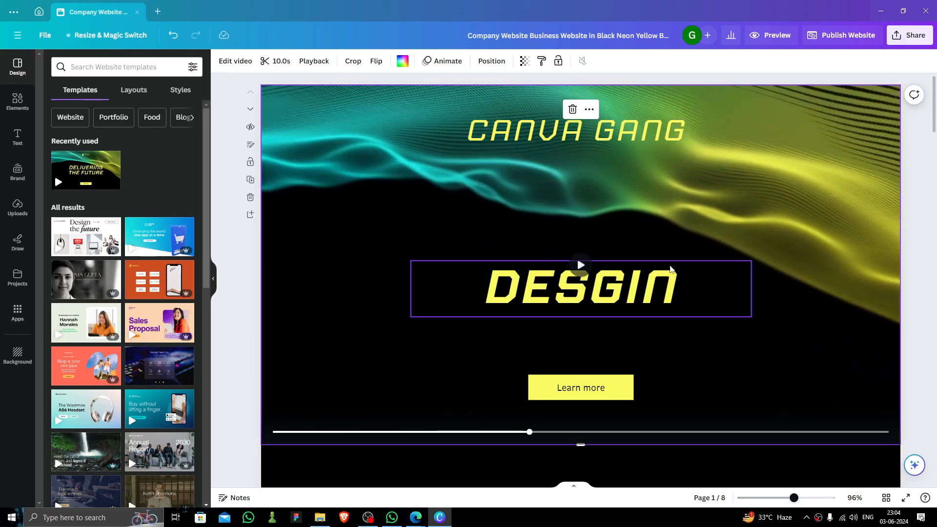
scroll(579, 264, "down", 9)
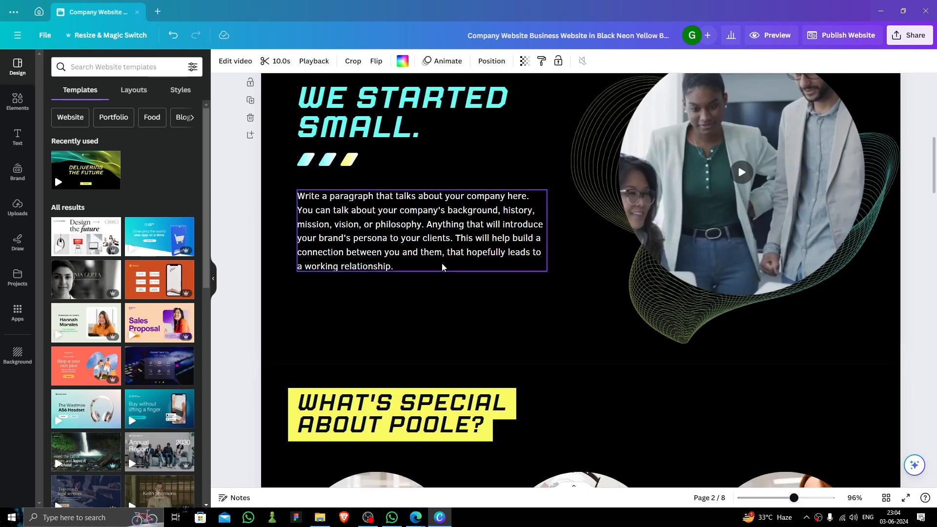
Replace the WE STARTED SMALL. heading text with INTRO
scroll(348, 197, "up", 2)
left_click(366, 208)
scroll(367, 207, "down", 1)
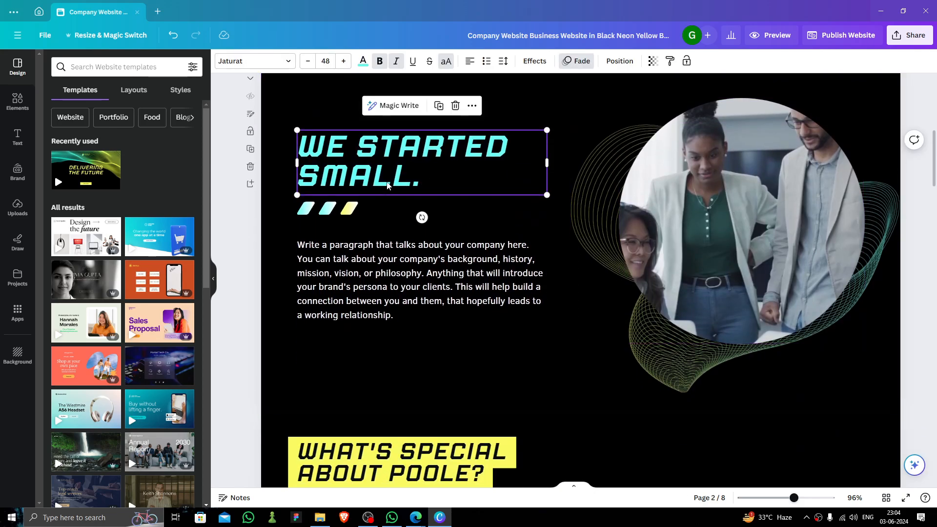
scroll(489, 249, "up", 2)
scroll(490, 249, "down", 3)
scroll(599, 267, "up", 3)
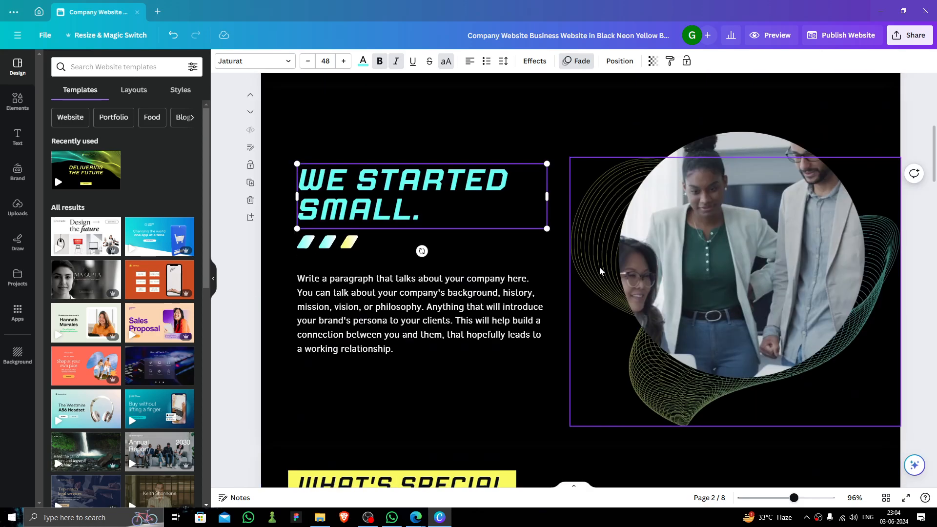
double_click(449, 272)
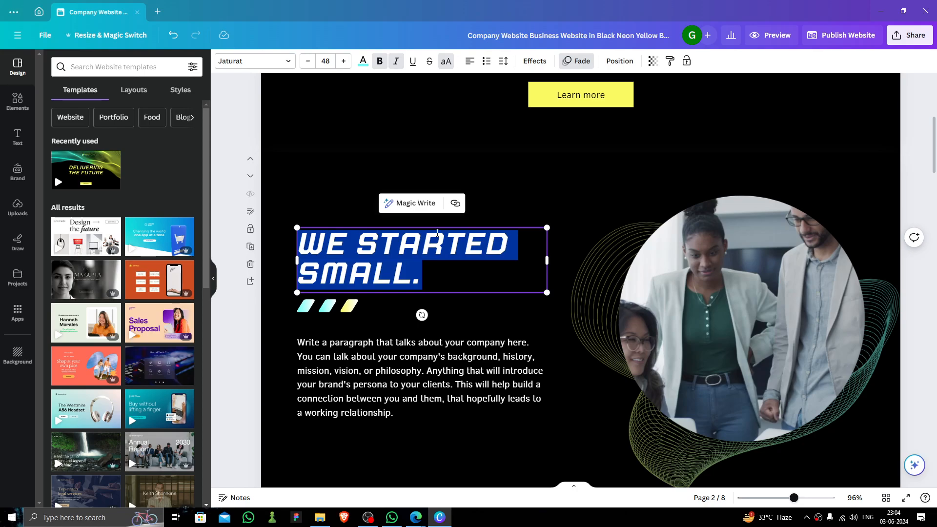
key("BackSpace")
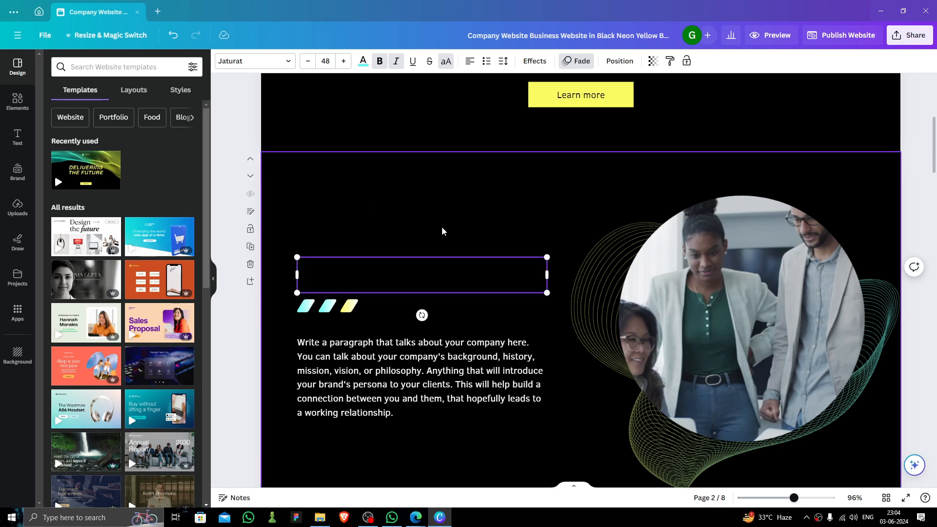
type("IN")
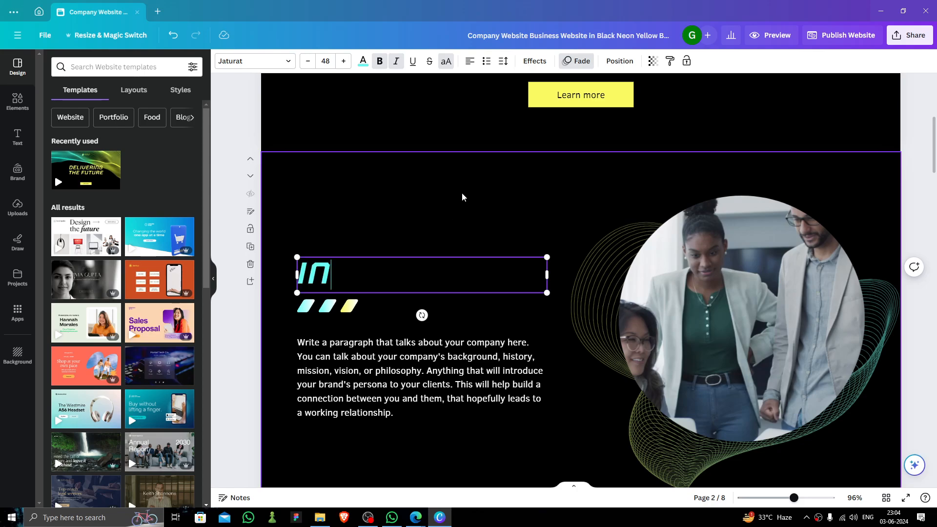
type("TRO")
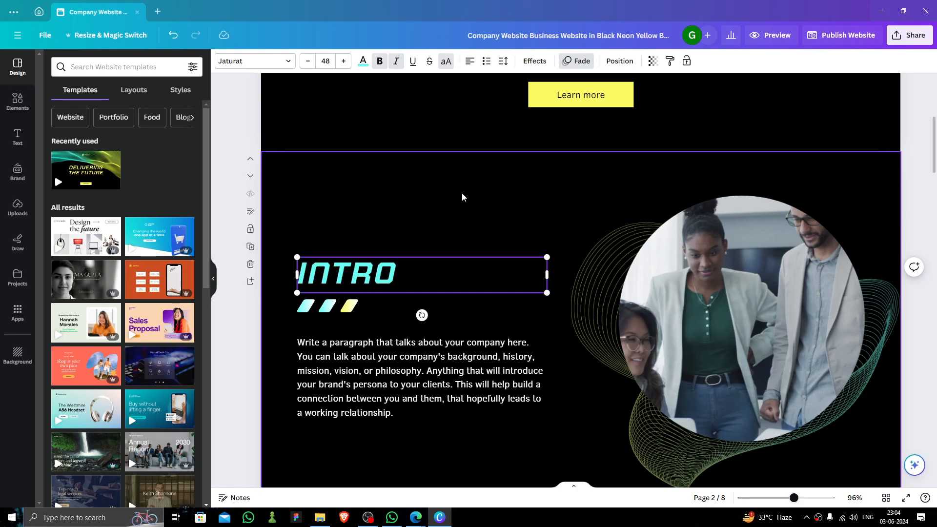
Start editing the company paragraph below the INTRO heading
left_click(467, 344)
double_click(369, 345)
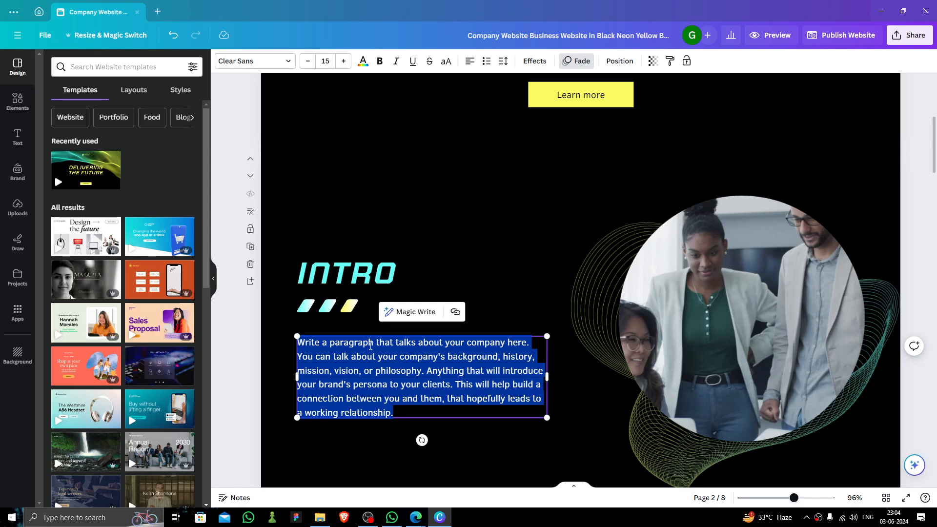
left_click(417, 362)
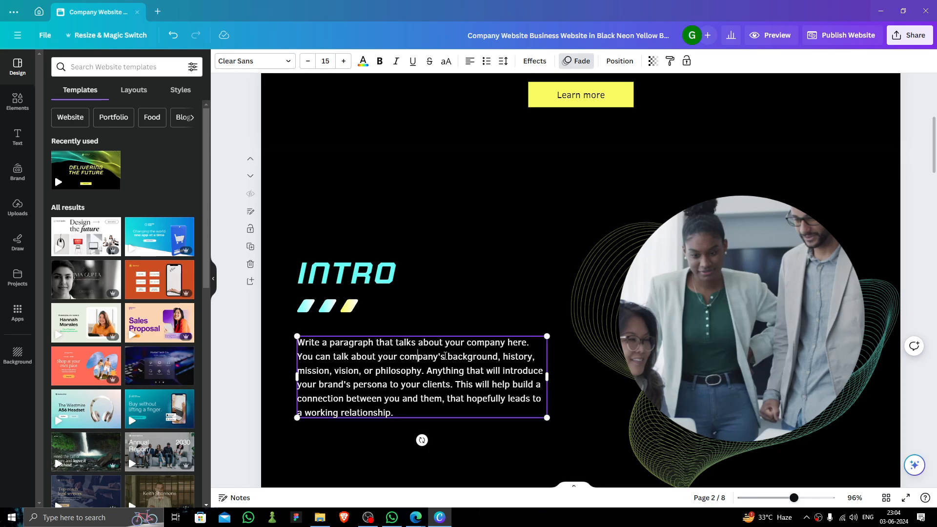
scroll(455, 348, "down", 7)
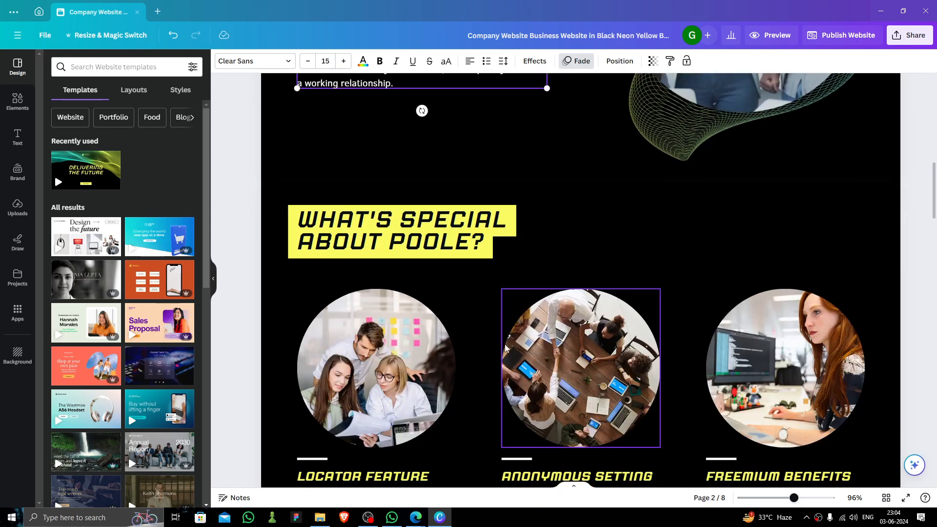
left_click(526, 229)
left_click(575, 245)
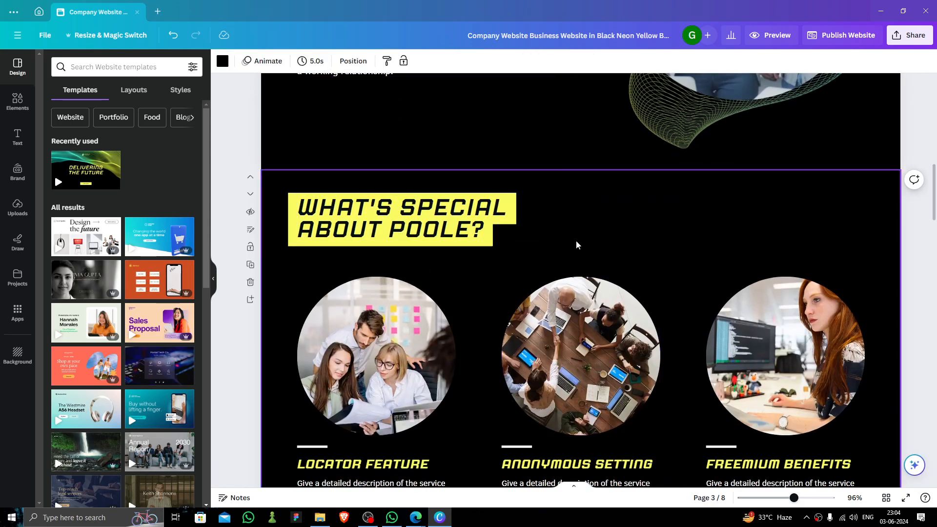
left_click(455, 238)
scroll(325, 335, "down", 4)
scroll(359, 254, "up", 1)
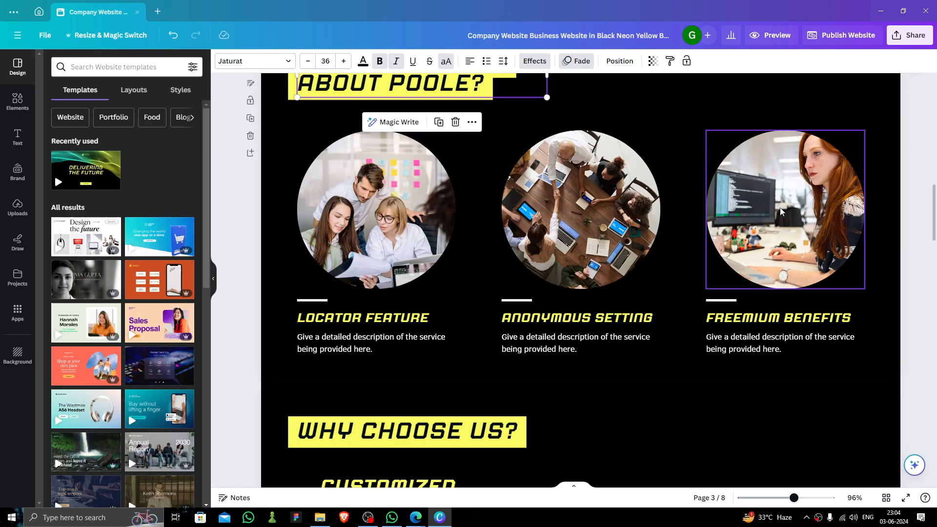
scroll(727, 219, "down", 5)
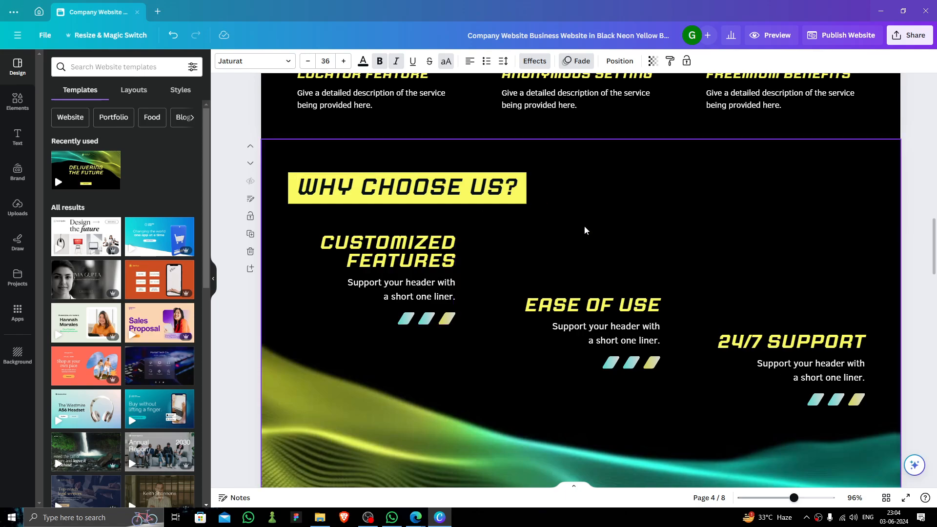
scroll(629, 288, "down", 2)
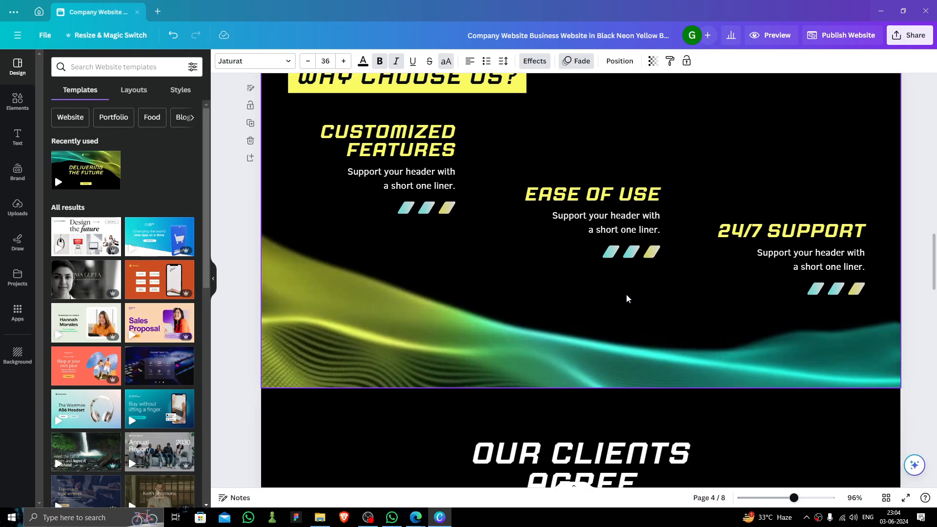
scroll(626, 294, "down", 5)
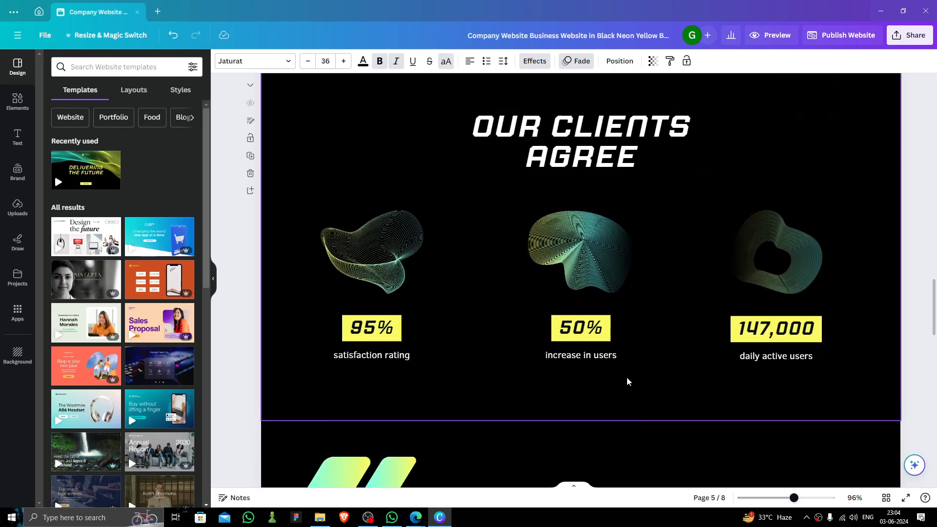
scroll(600, 322, "up", 2)
scroll(561, 288, "down", 2)
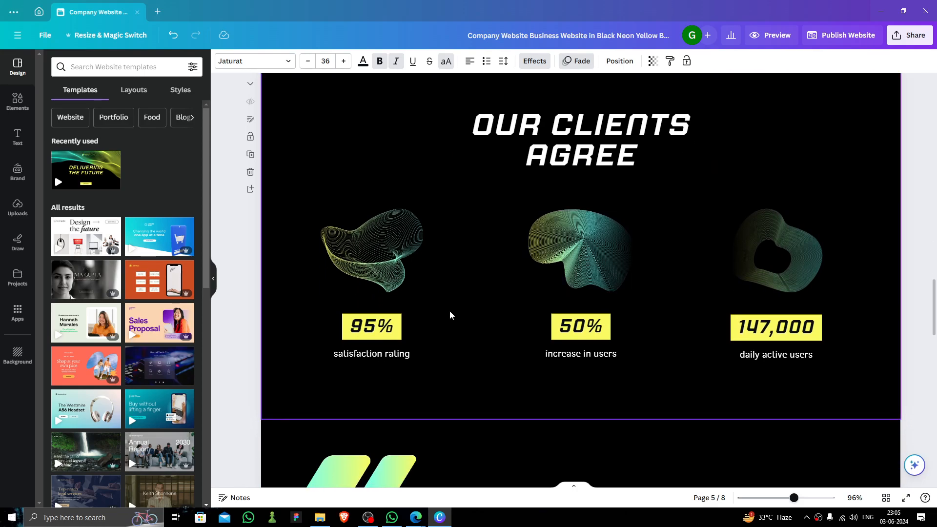
left_click(577, 144)
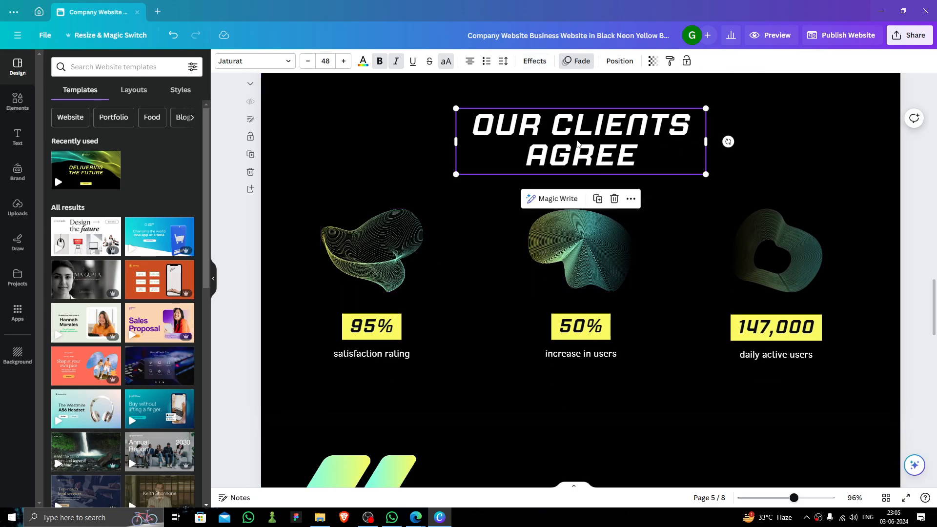
left_click(493, 241)
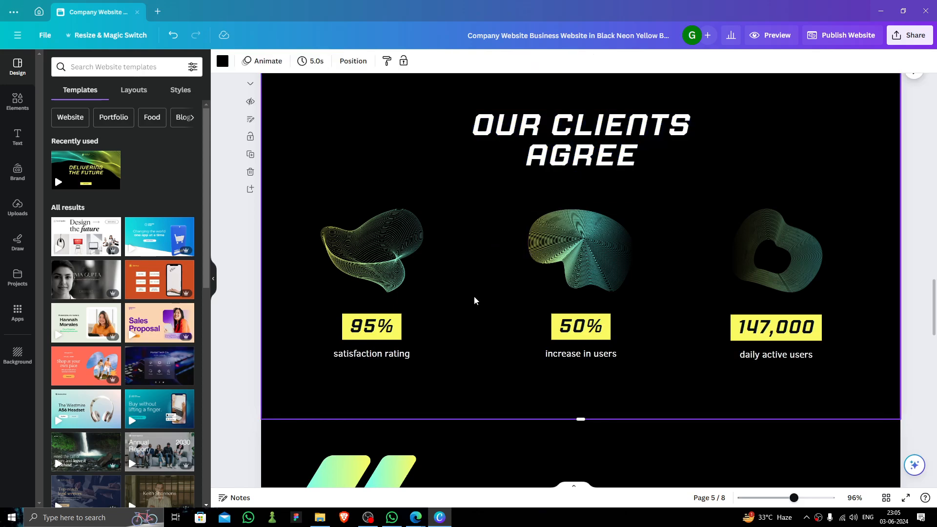
left_click(372, 319)
left_click(659, 268)
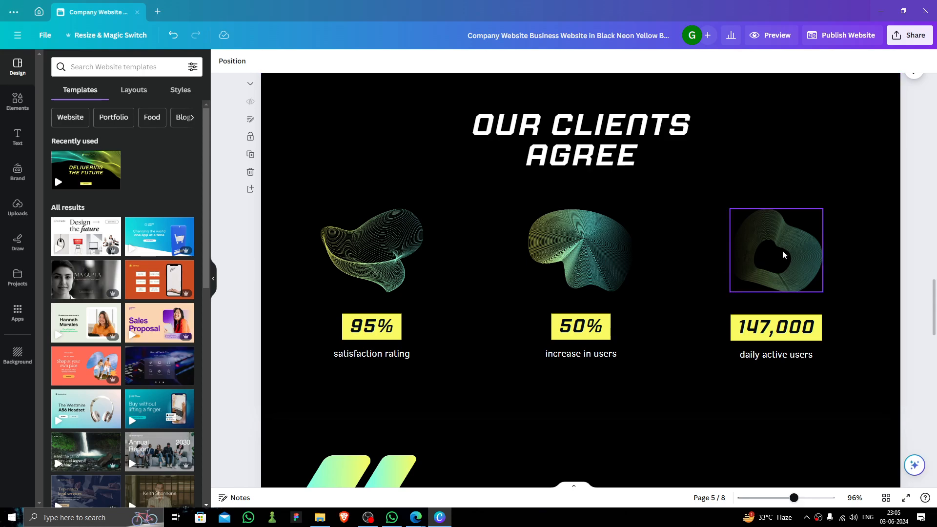
left_click(644, 140)
left_click(789, 151)
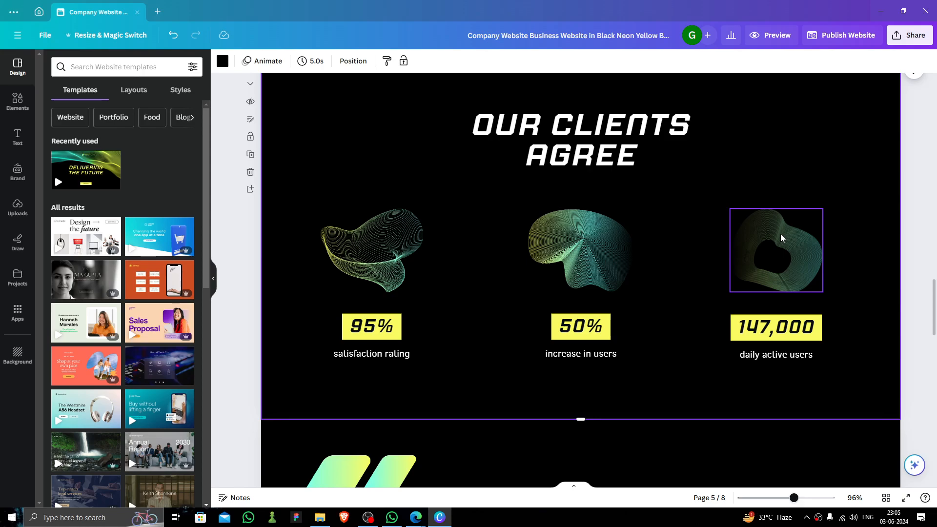
scroll(579, 259, "down", 9)
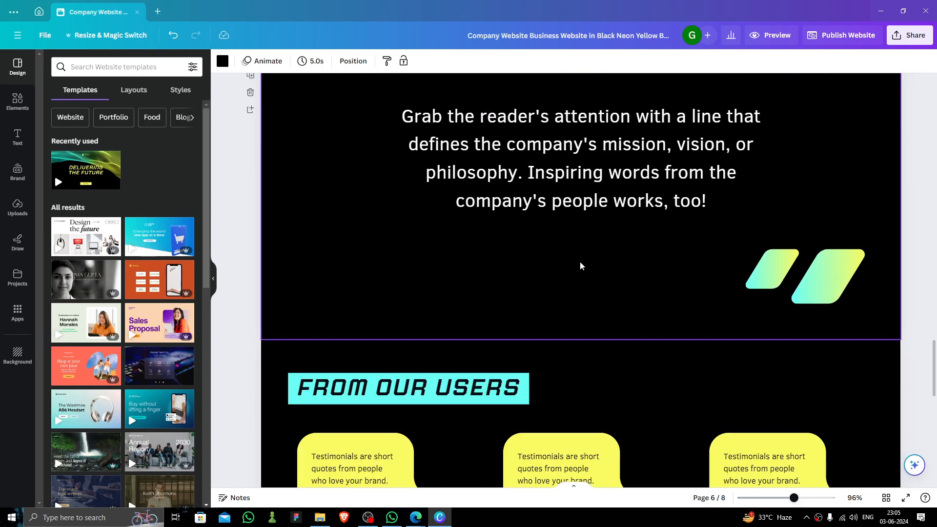
Open the Apps panel and scroll through the Discover app list
left_click(17, 313)
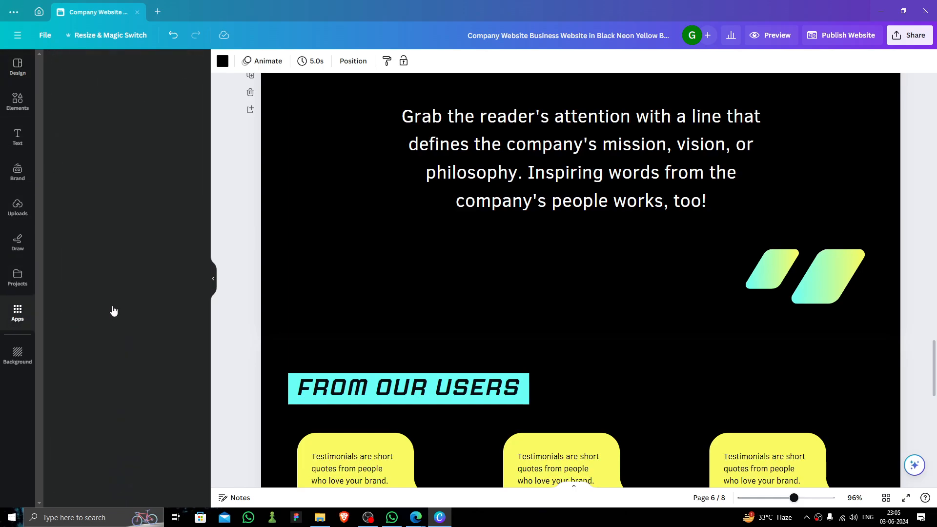
scroll(185, 282, "down", 6)
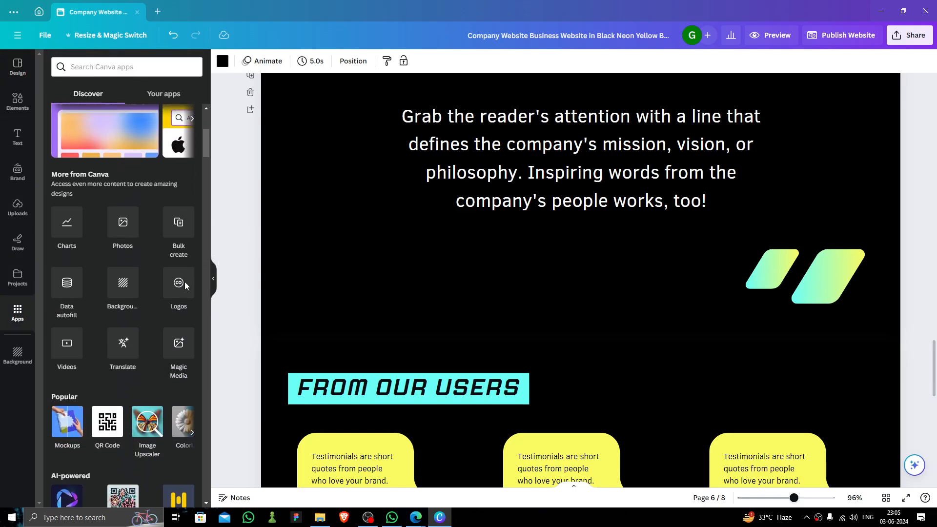
scroll(97, 303, "down", 8)
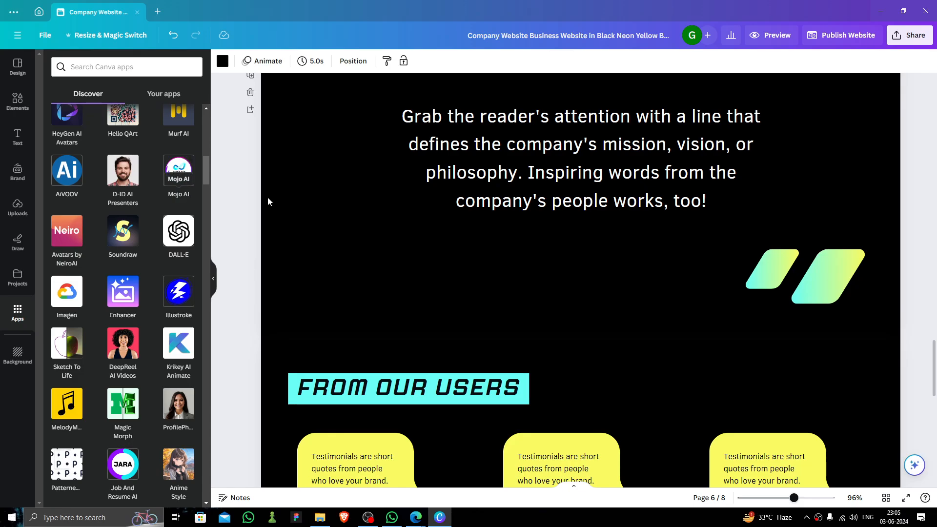
scroll(599, 207, "up", 15)
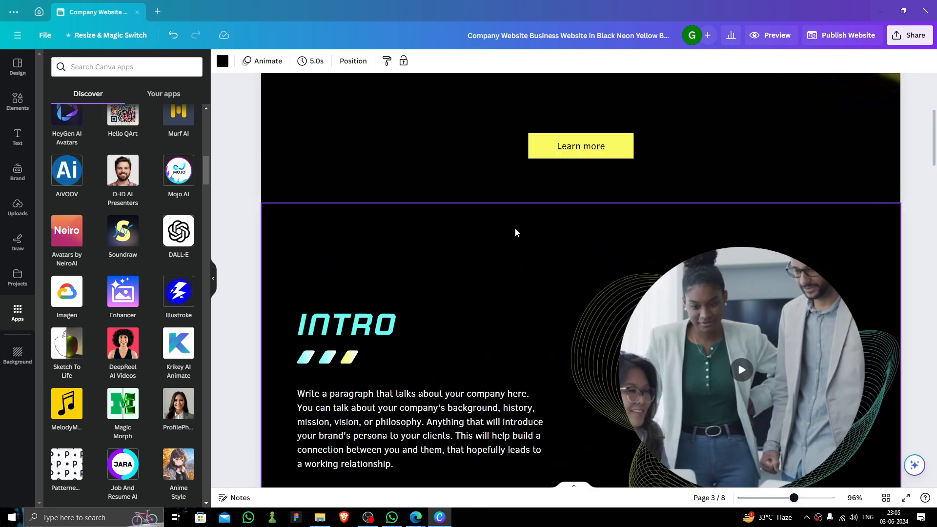
scroll(515, 229, "up", 2)
right_click(515, 230)
left_click(449, 230)
scroll(373, 260, "down", 4)
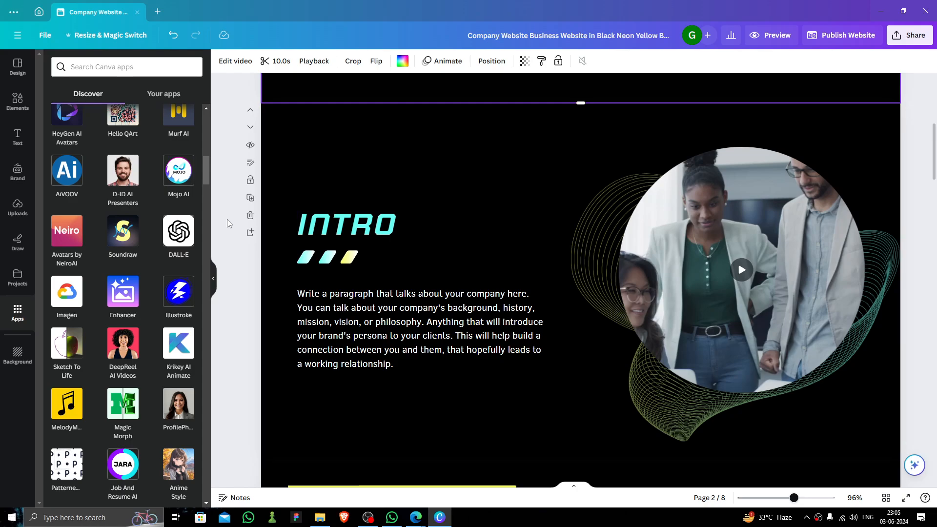
Launch D-ID AI Presenters and replace the default script with a short greeting
left_click(139, 186)
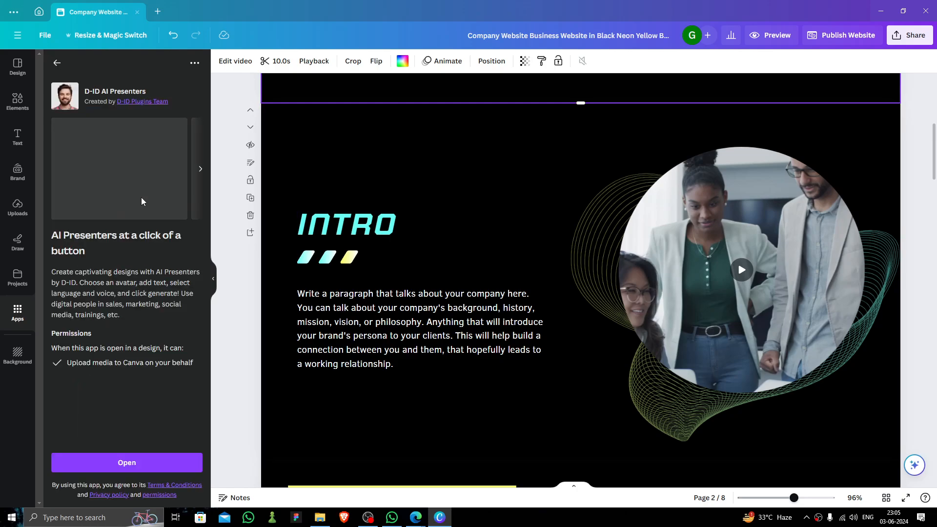
left_click(172, 466)
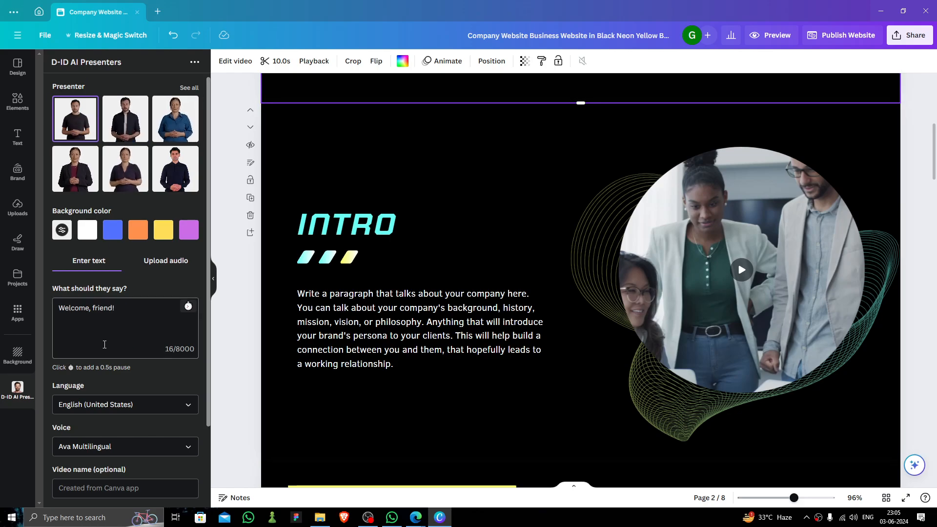
triple_click(117, 307)
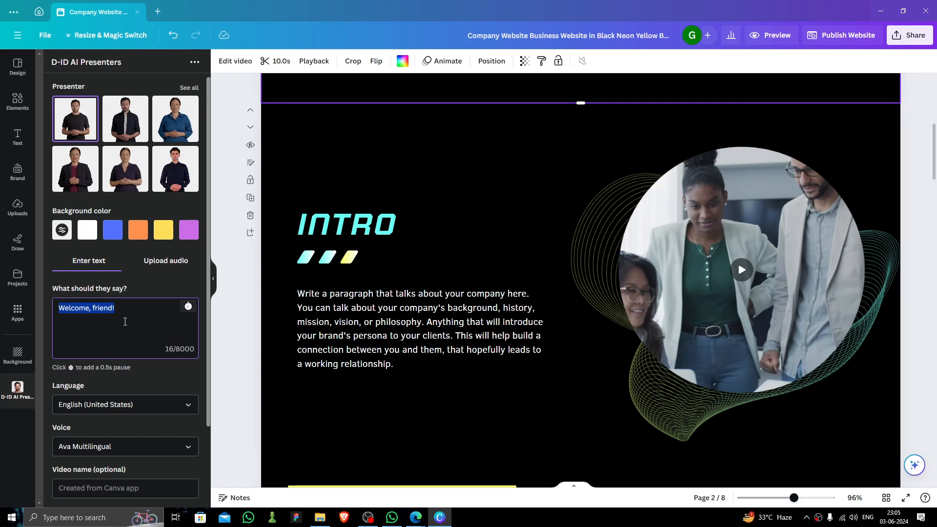
key("BackSpace")
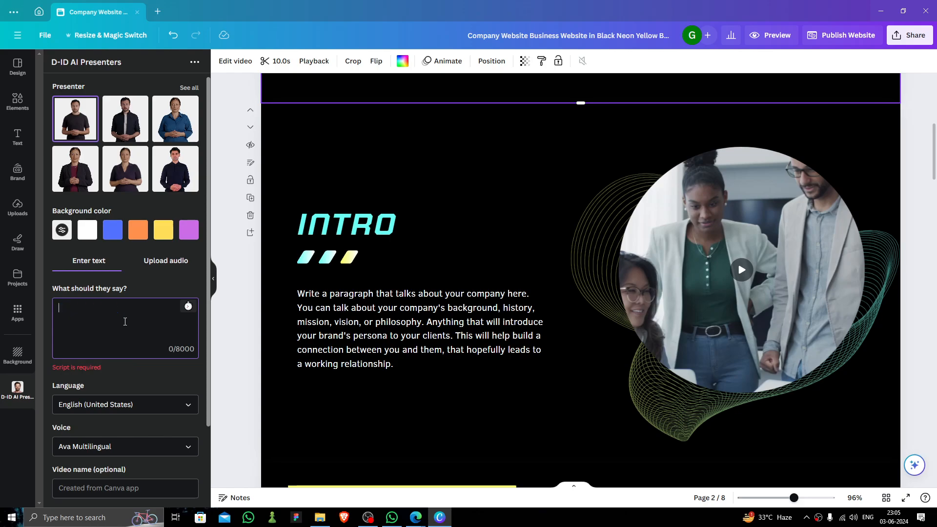
type("ii")
key("BackSpace")
type("H")
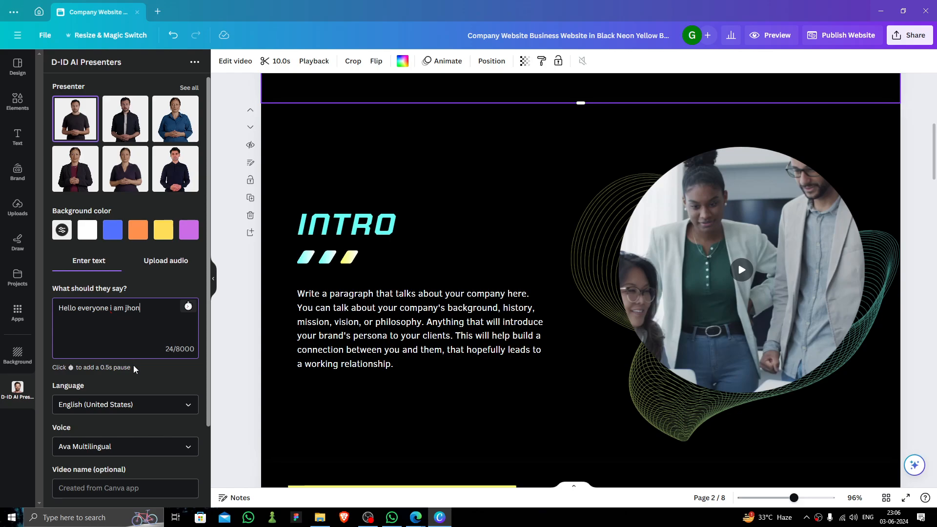
Choose English (United States) and the Andrew Multilingual voice, then preview the script
left_click(161, 404)
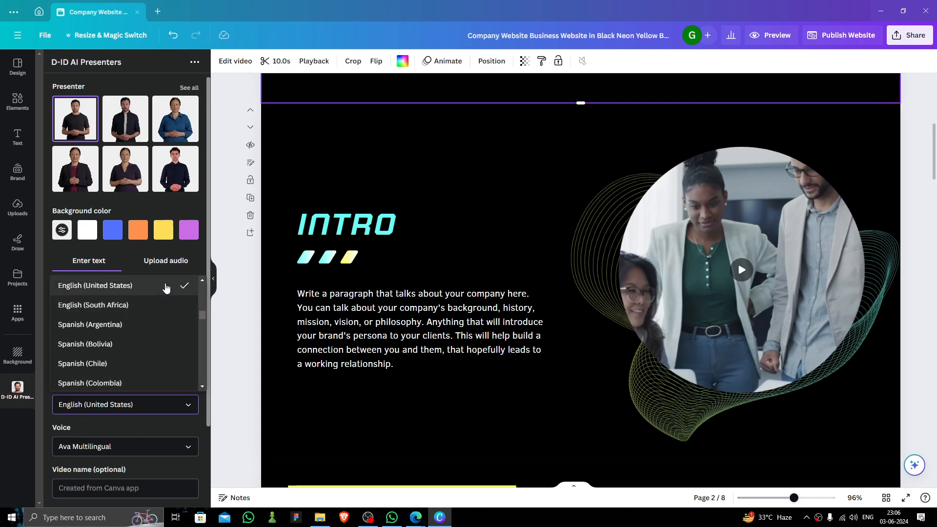
left_click(168, 287)
left_click(145, 409)
left_click(146, 447)
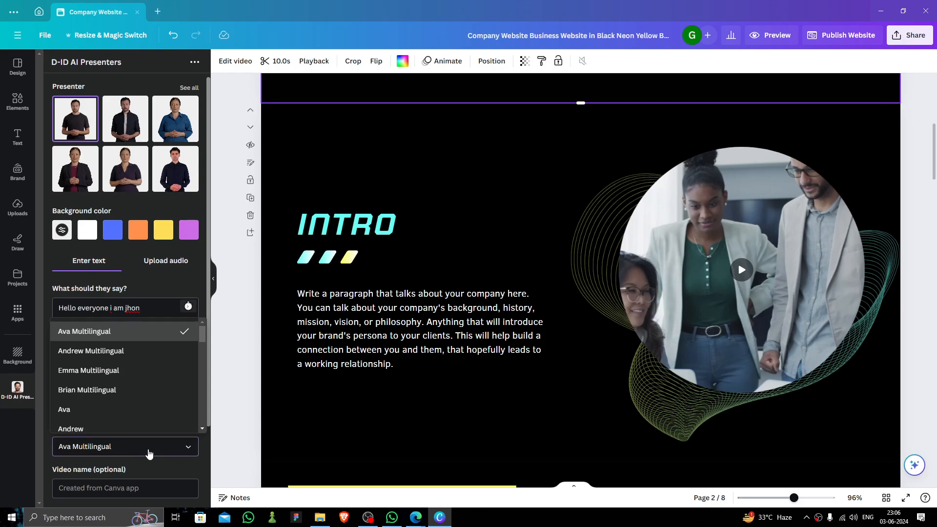
left_click(155, 344)
scroll(160, 416, "down", 2)
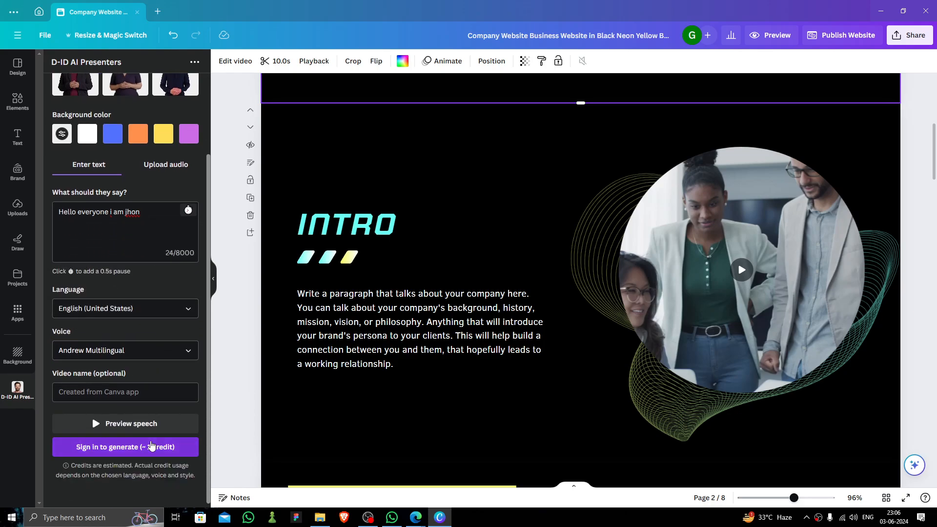
left_click(140, 422)
Sign in to generate and start connecting the D-ID account to Canva
left_click(150, 447)
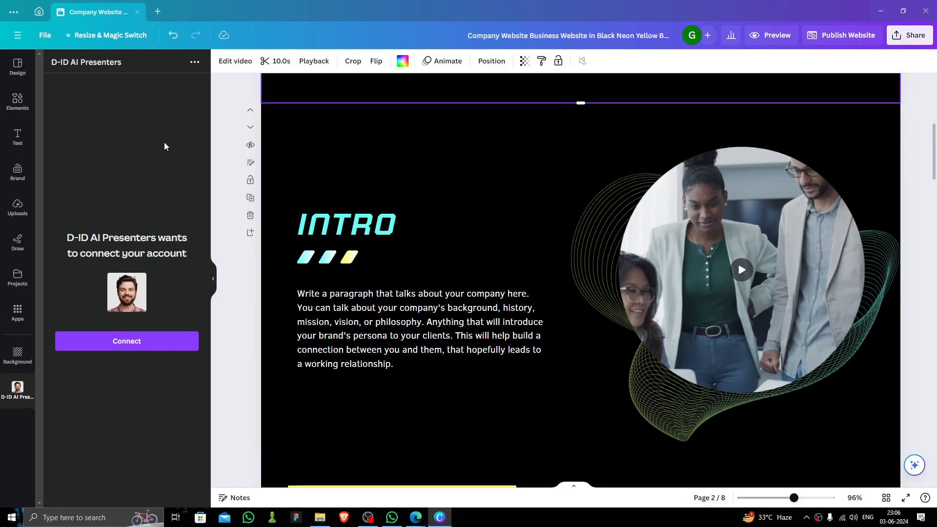
left_click(194, 62)
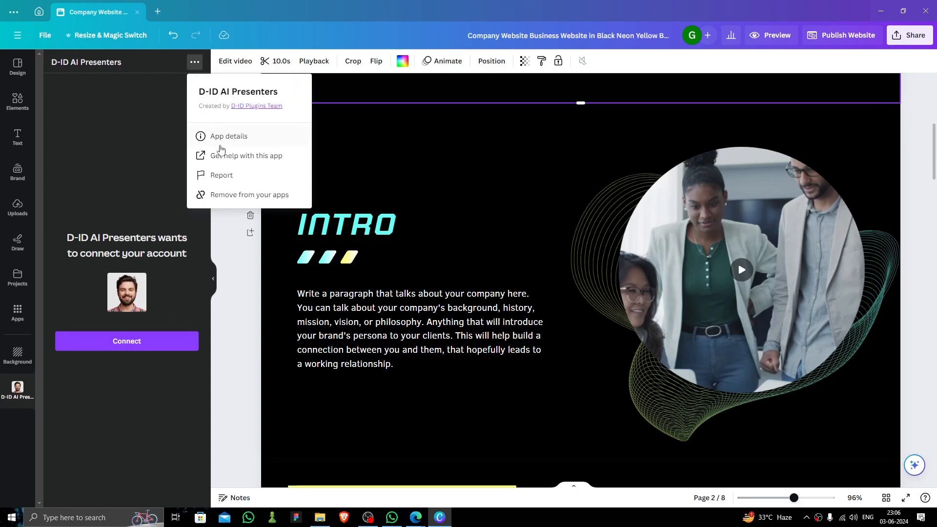
left_click(149, 341)
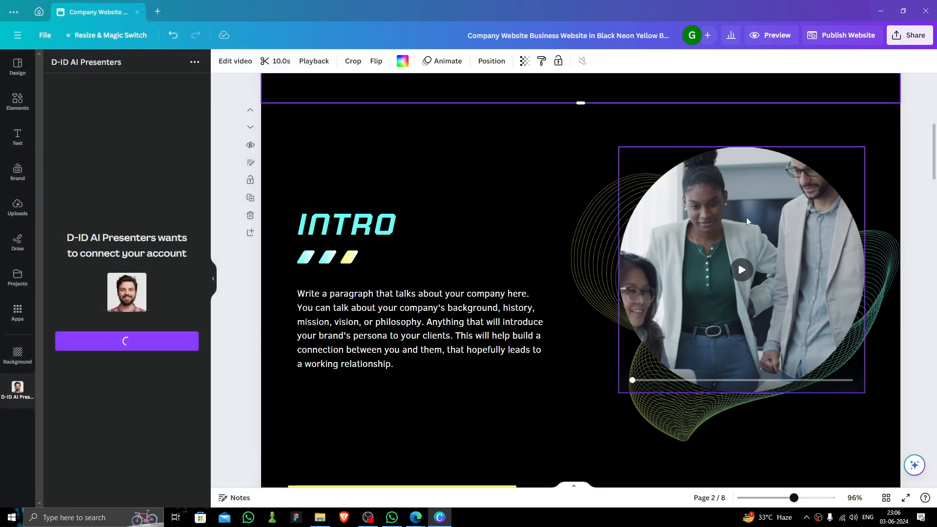
scroll(580, 268, "up", 4)
scroll(675, 318, "down", 4)
scroll(674, 316, "down", 20)
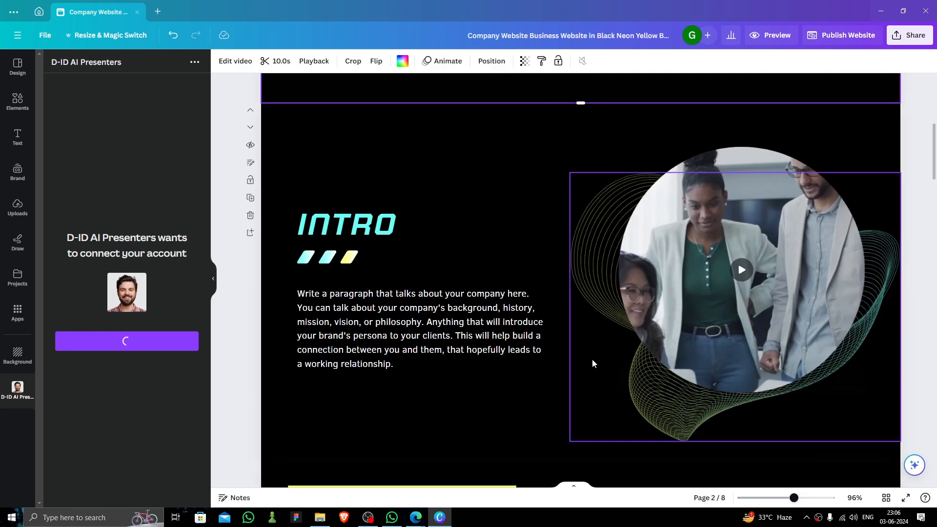
On the Let's Chat page, replace the placeholder phone number with the new contact number
scroll(619, 406, "down", 10)
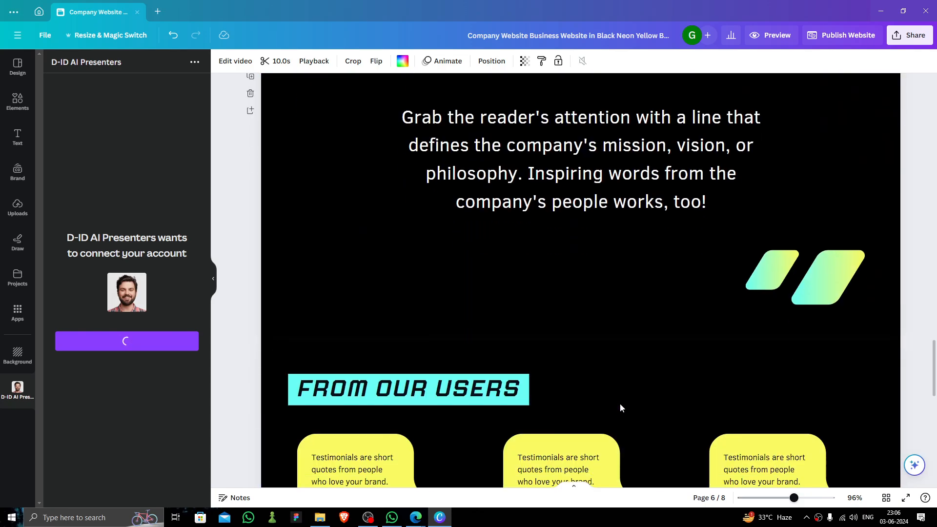
scroll(687, 350, "down", 5)
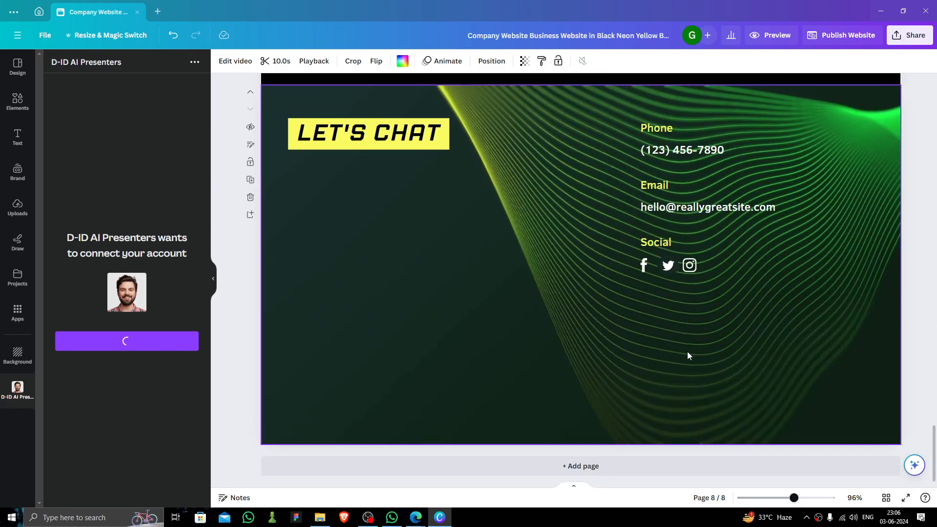
scroll(668, 338, "up", 2)
scroll(555, 285, "down", 1)
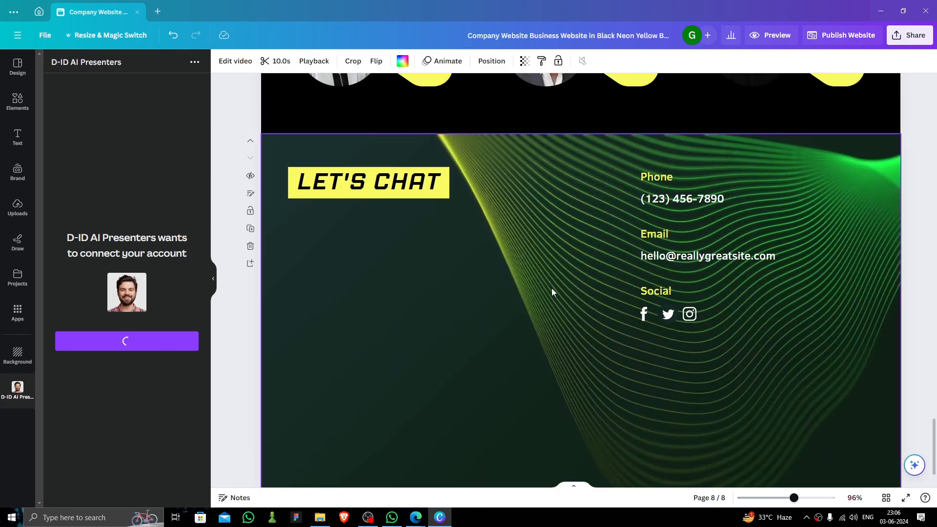
left_click(684, 203)
left_click(684, 204)
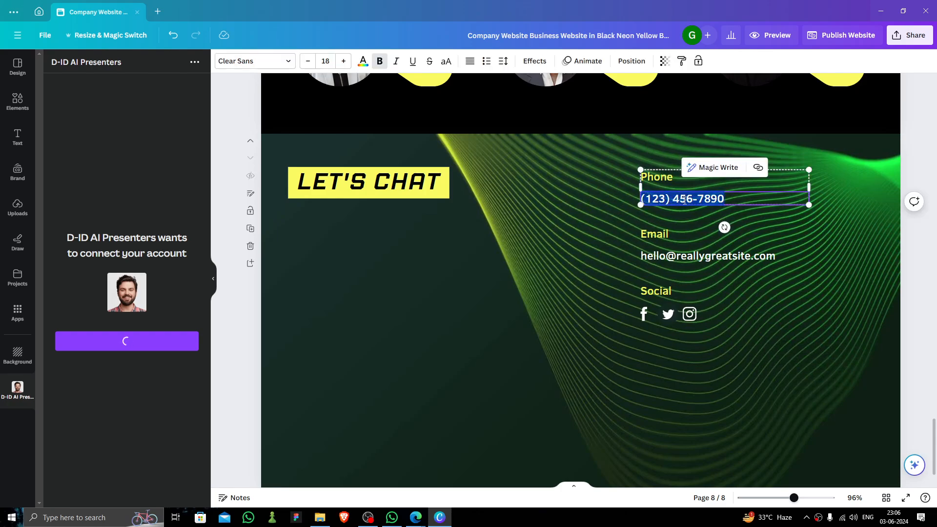
key("BackSpace")
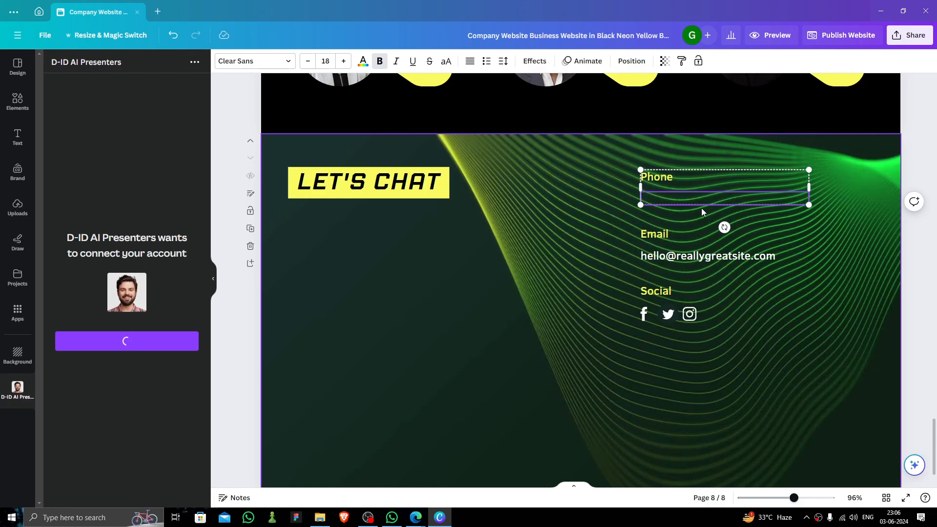
type("909")
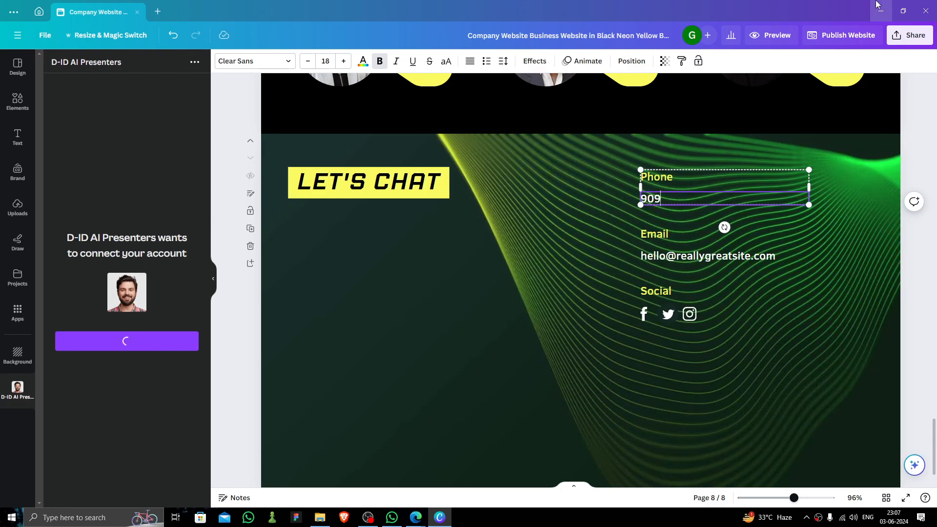
type("-939")
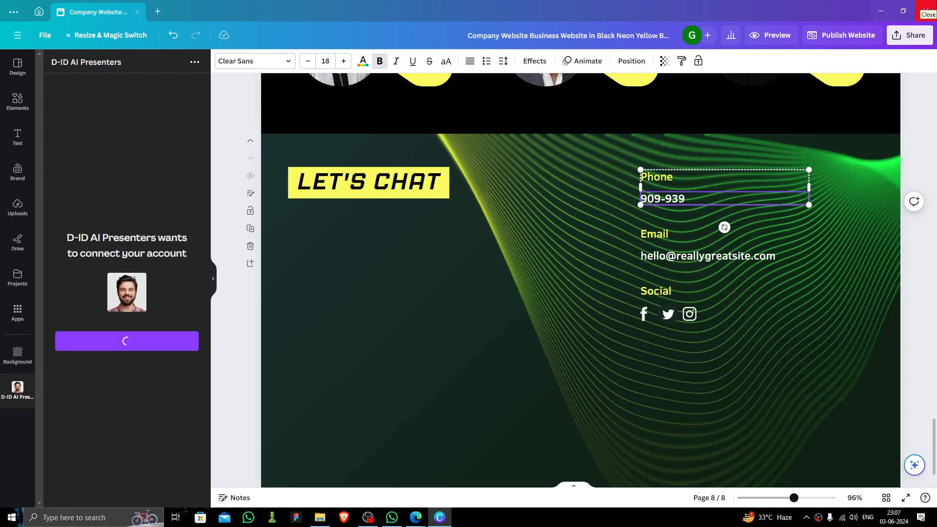
type("-344")
left_click(711, 258)
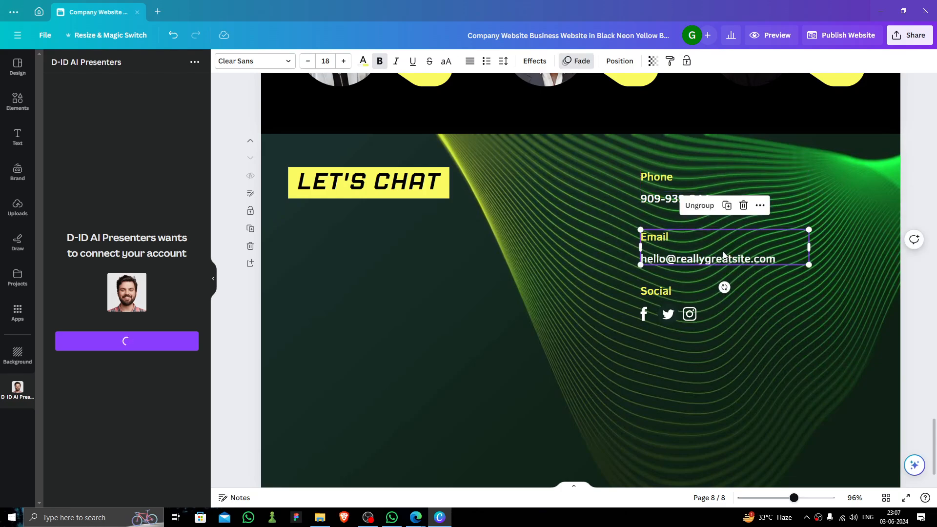
Select the Facebook social icon and open its Link option, closing it without adding a link
left_click(649, 315)
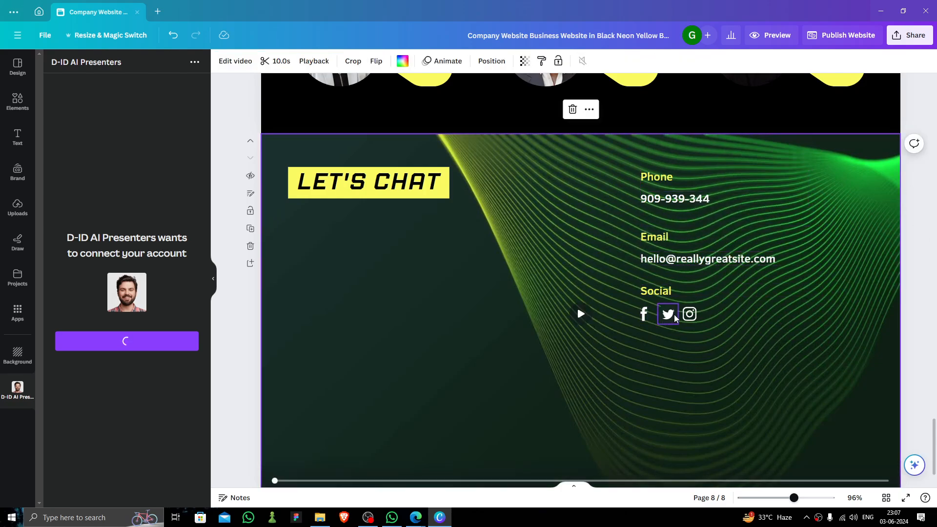
left_click(668, 315)
left_click(687, 318)
left_click(652, 315)
left_click(645, 314)
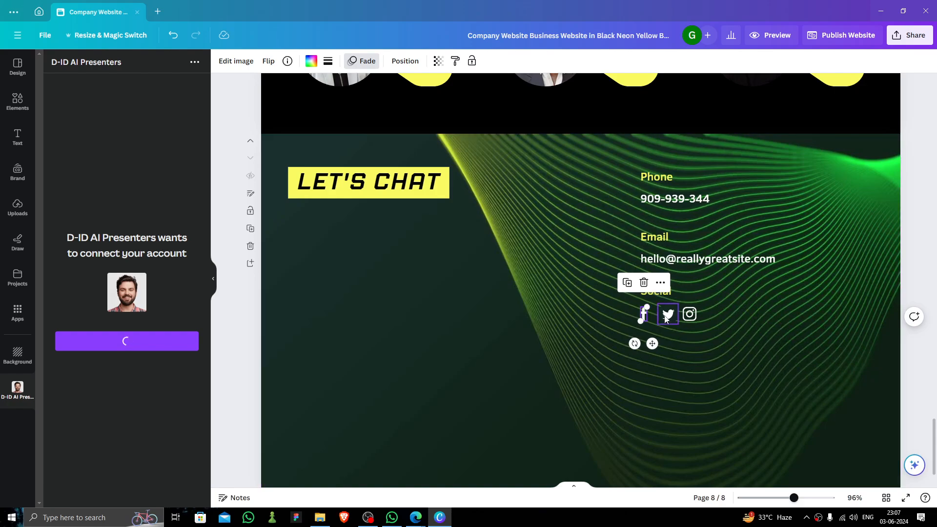
left_click(668, 315)
left_click(689, 313)
left_click(650, 312)
left_click(644, 314)
left_click(660, 283)
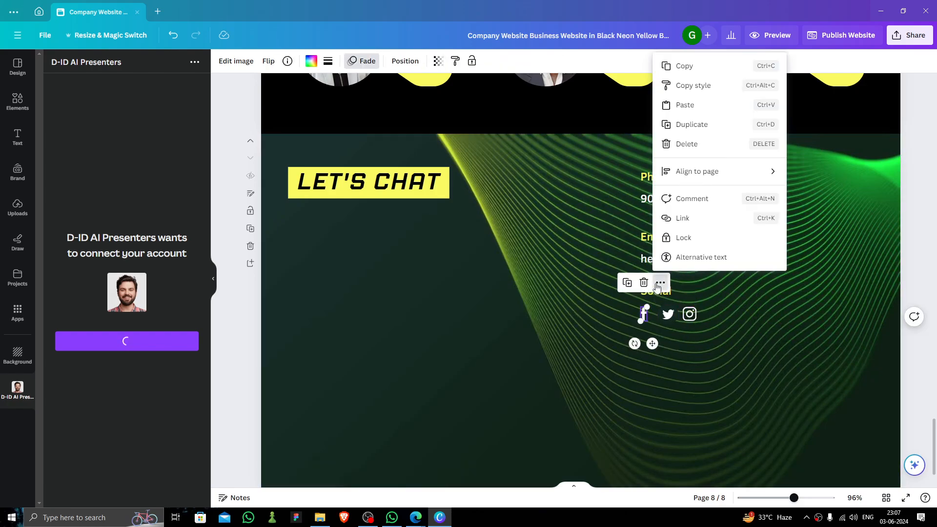
left_click(687, 219)
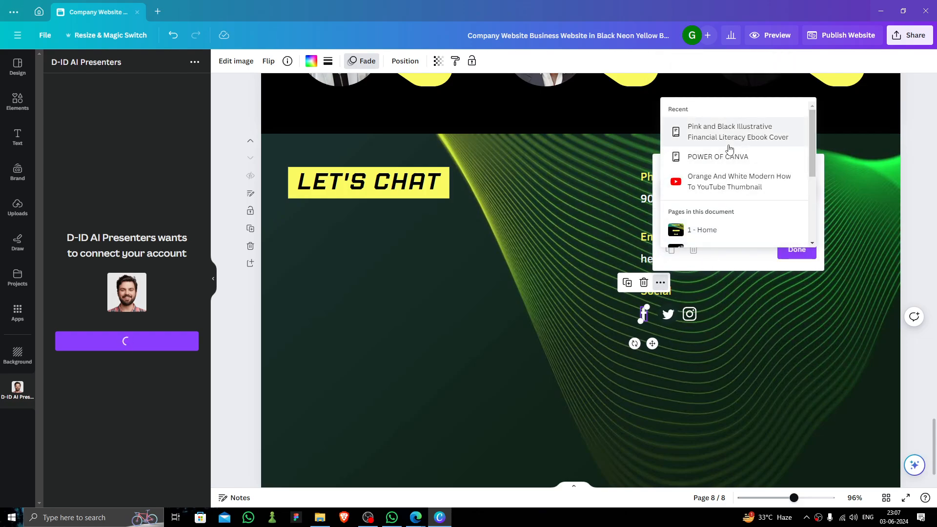
scroll(711, 215, "down", 3)
left_click(715, 309)
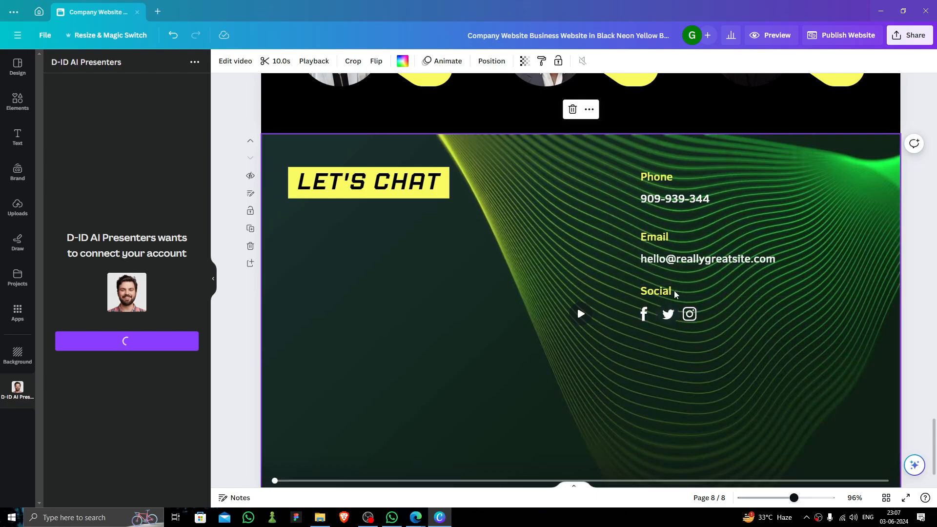
scroll(725, 262, "up", 3)
scroll(715, 256, "up", 10)
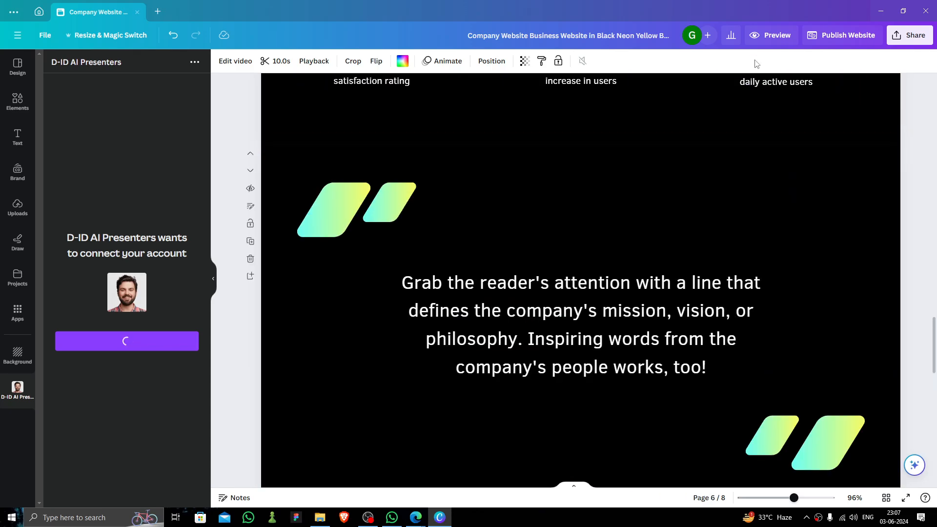
Open the website preview, toggle mobile resizing off and back on, and scroll through the pages
left_click(771, 36)
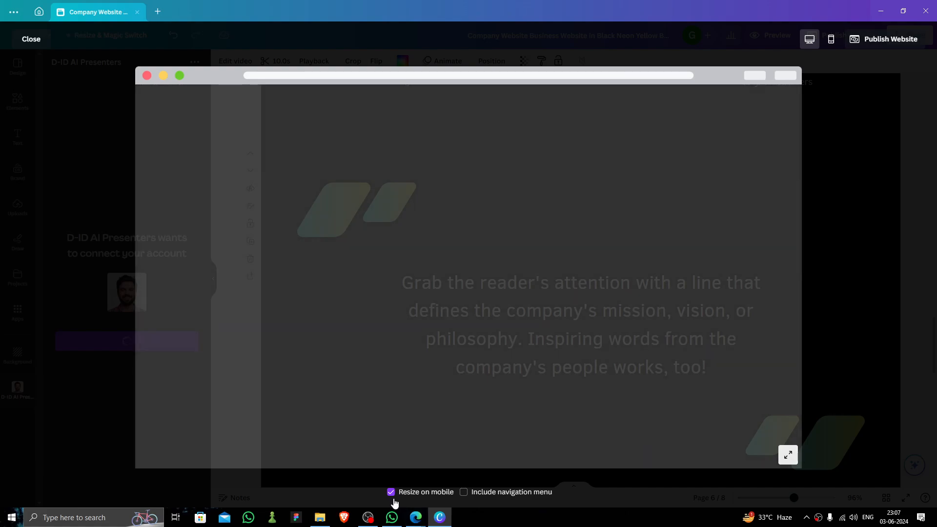
left_click(391, 492)
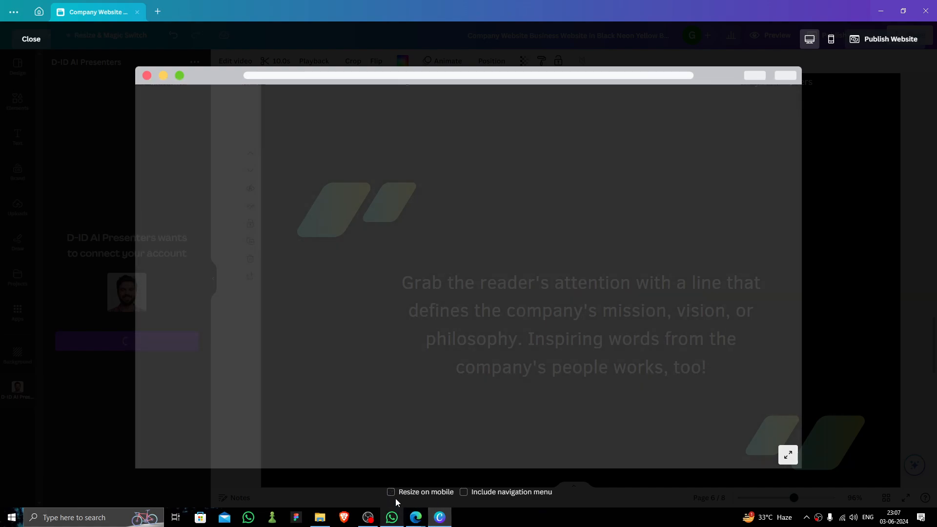
left_click(391, 491)
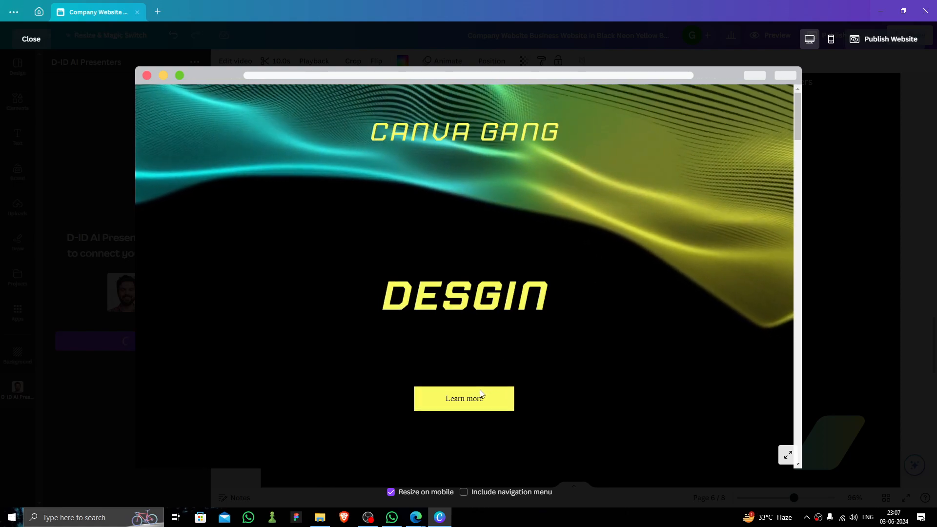
scroll(622, 256, "down", 2)
scroll(622, 258, "up", 2)
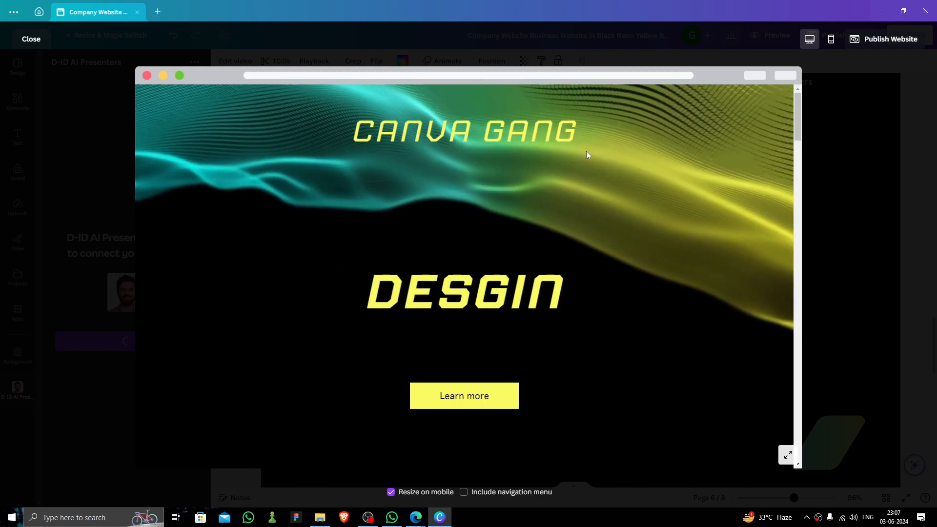
scroll(667, 281, "down", 4)
scroll(667, 281, "down", 4)
scroll(537, 254, "up", 2)
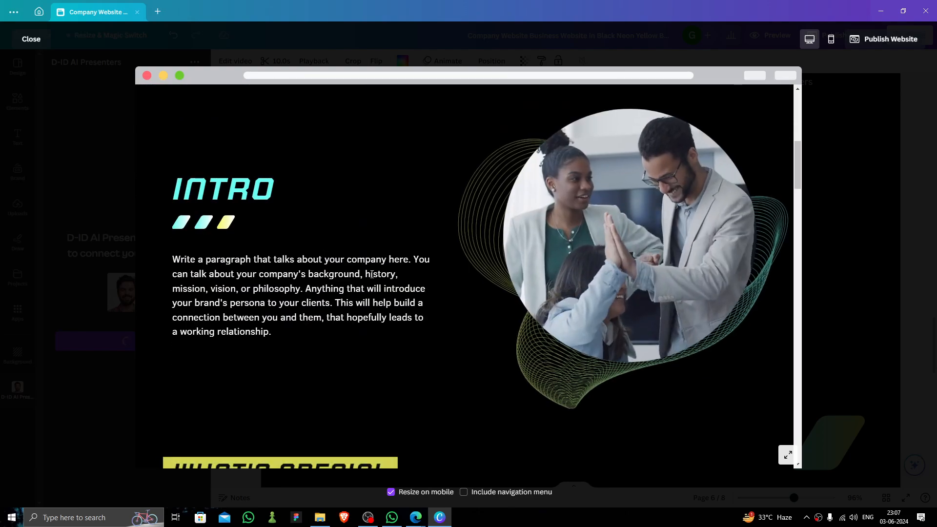
scroll(659, 265, "down", 5)
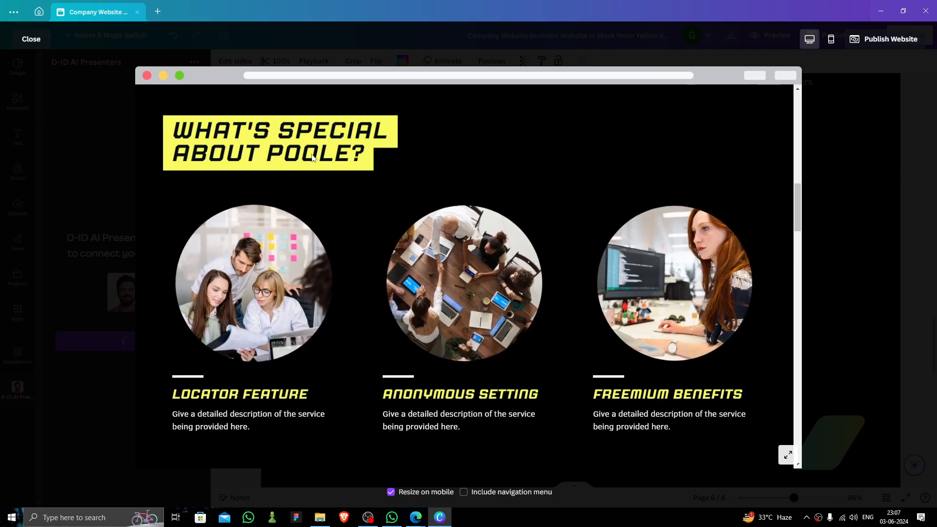
scroll(683, 213, "down", 5)
scroll(654, 222, "down", 4)
scroll(388, 203, "up", 3)
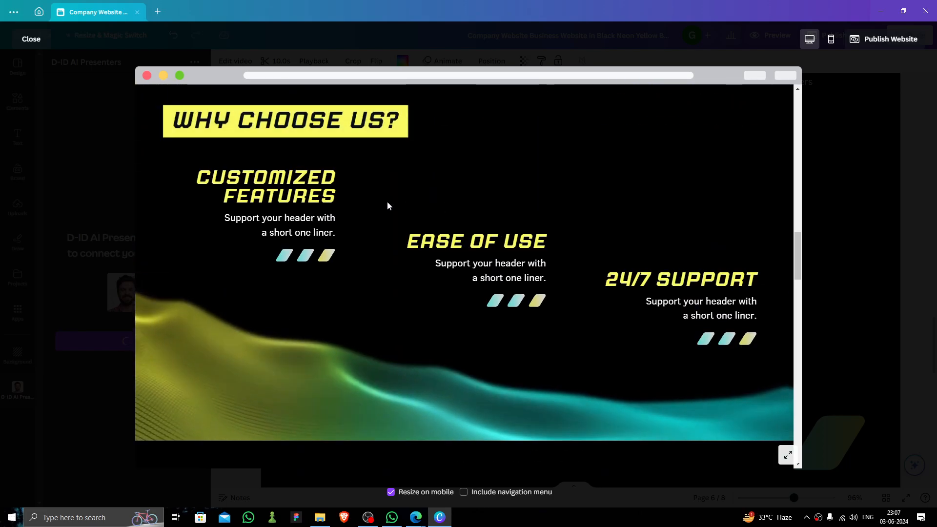
scroll(417, 239, "up", 1)
scroll(578, 254, "down", 5)
scroll(575, 253, "down", 8)
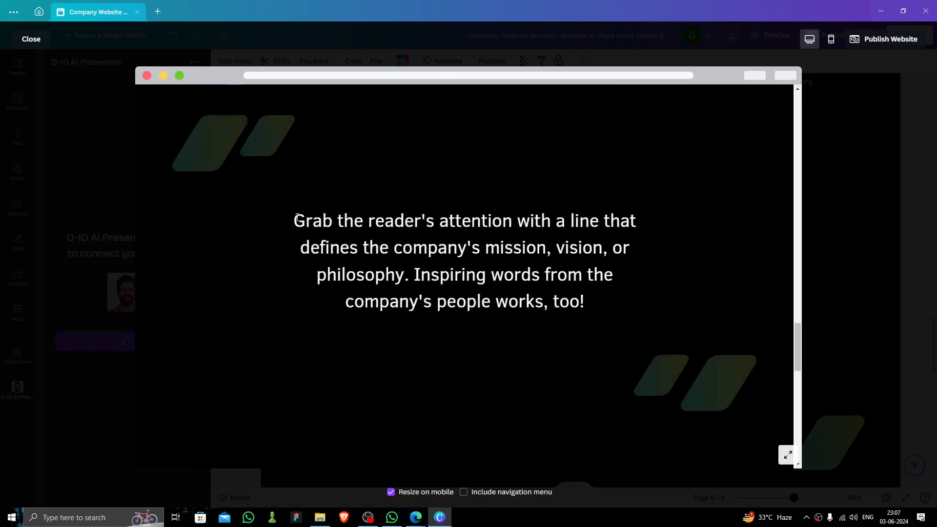
Scroll past the mission quote to the Let's Chat section, then close the preview
left_click_drag(282, 218, 582, 249)
left_click(582, 249)
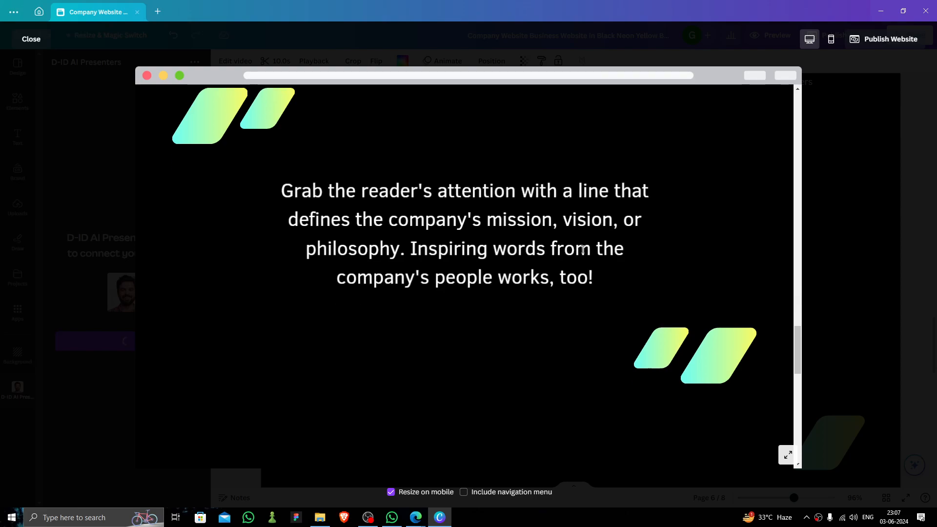
scroll(578, 248, "down", 5)
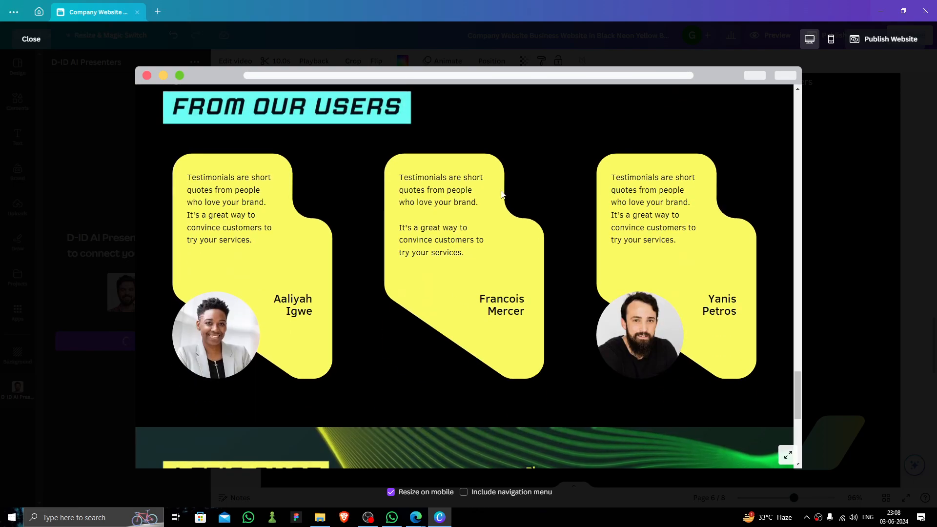
scroll(516, 212, "down", 5)
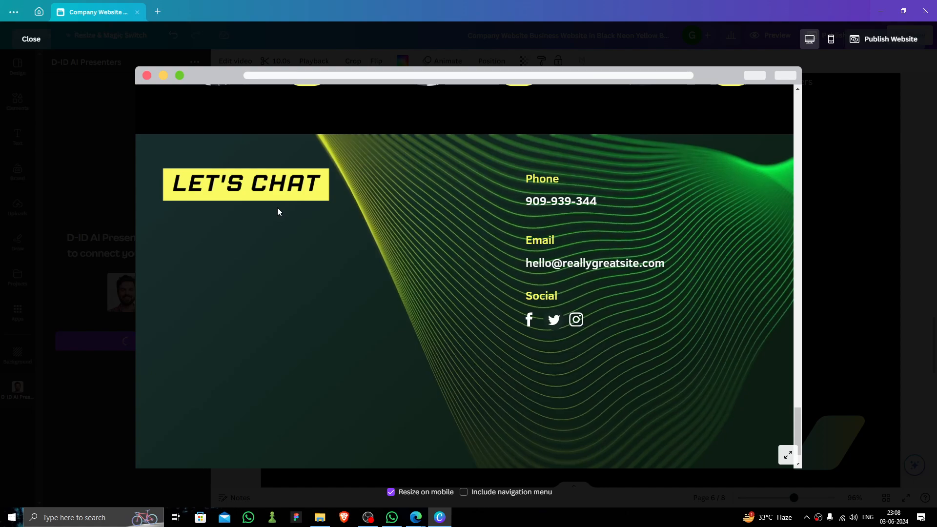
scroll(473, 229, "down", 1)
scroll(664, 247, "up", 1)
scroll(665, 247, "up", 5)
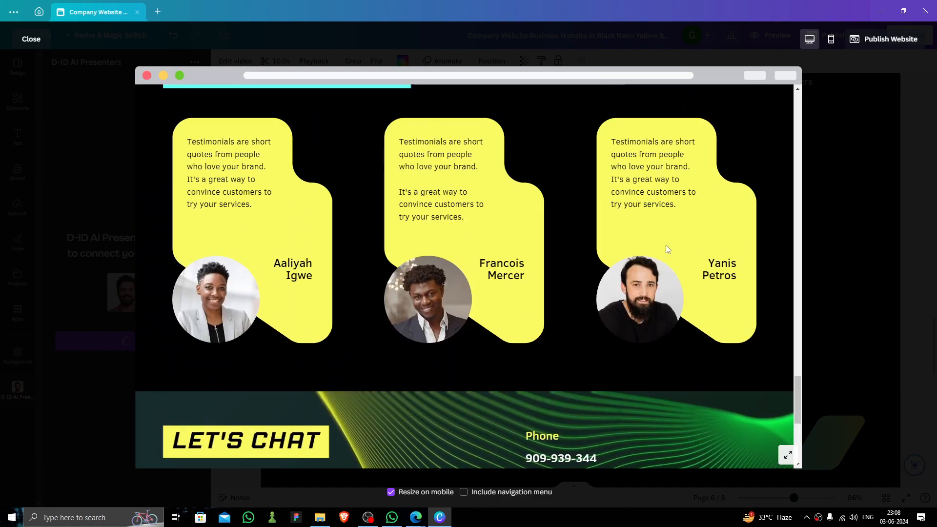
left_click(31, 40)
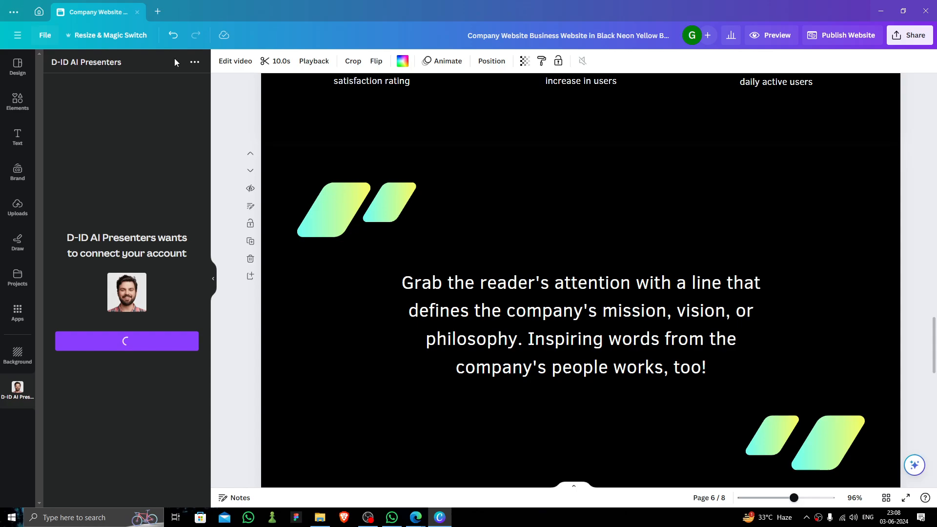
Check the download file types under Share, then bring up the Publish Website options
left_click(921, 43)
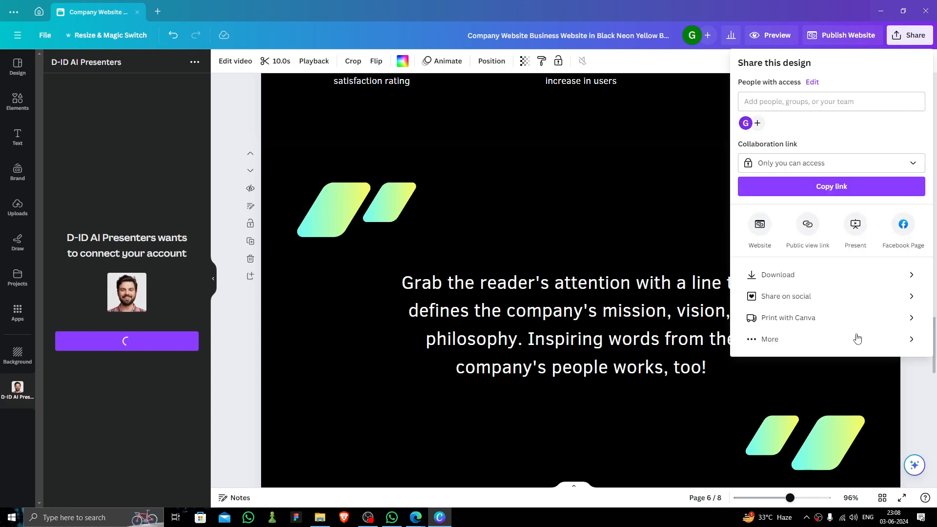
left_click(805, 274)
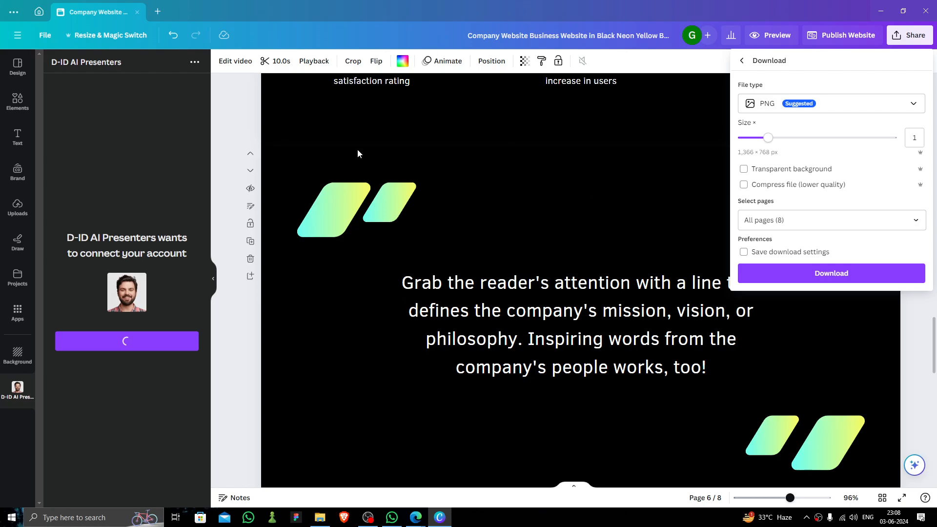
left_click(819, 104)
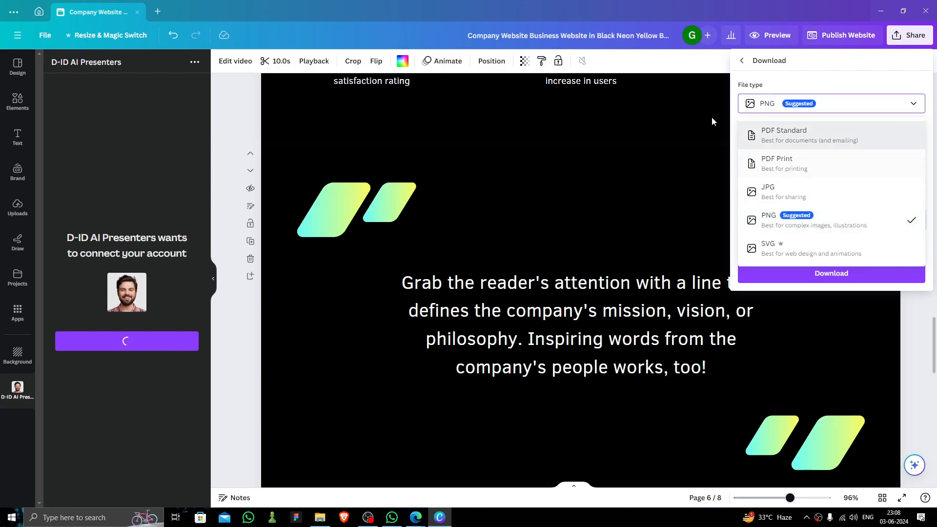
left_click(745, 71)
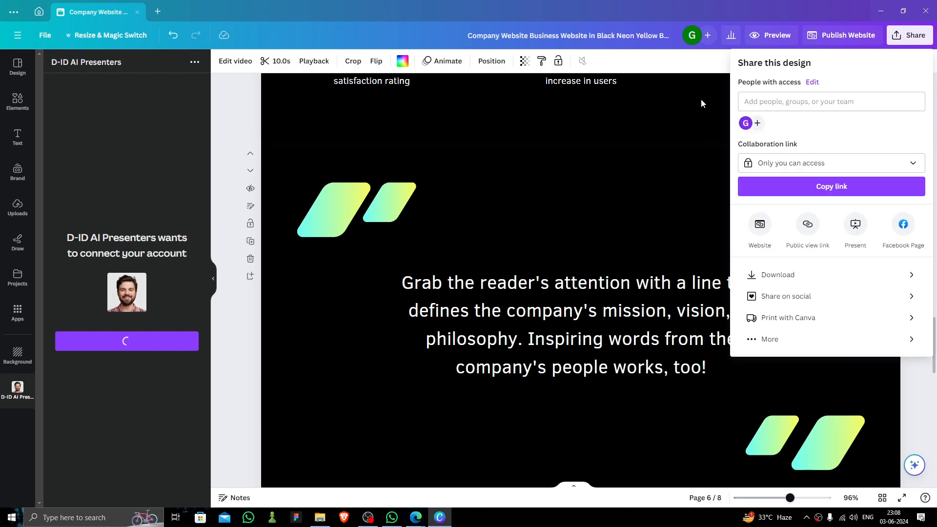
left_click(767, 196)
scroll(766, 184, "up", 15)
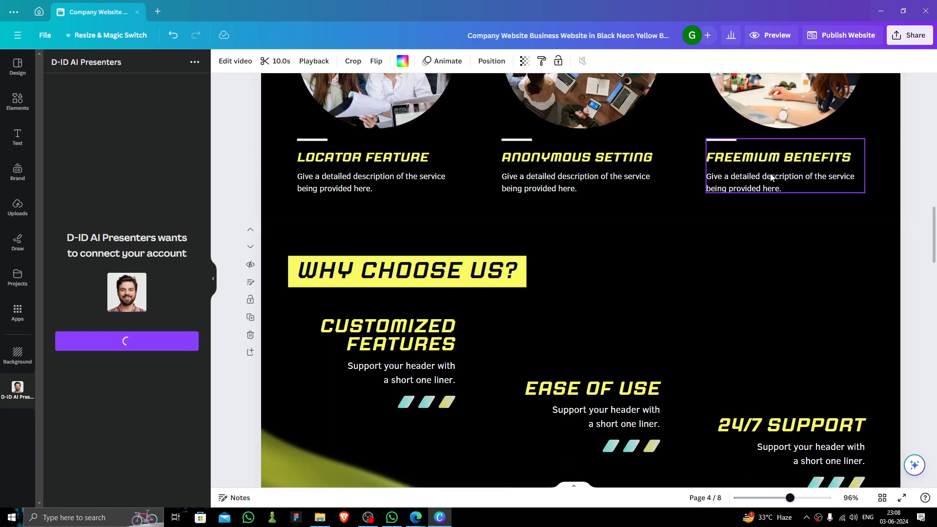
scroll(864, 99, "up", 5)
left_click(842, 35)
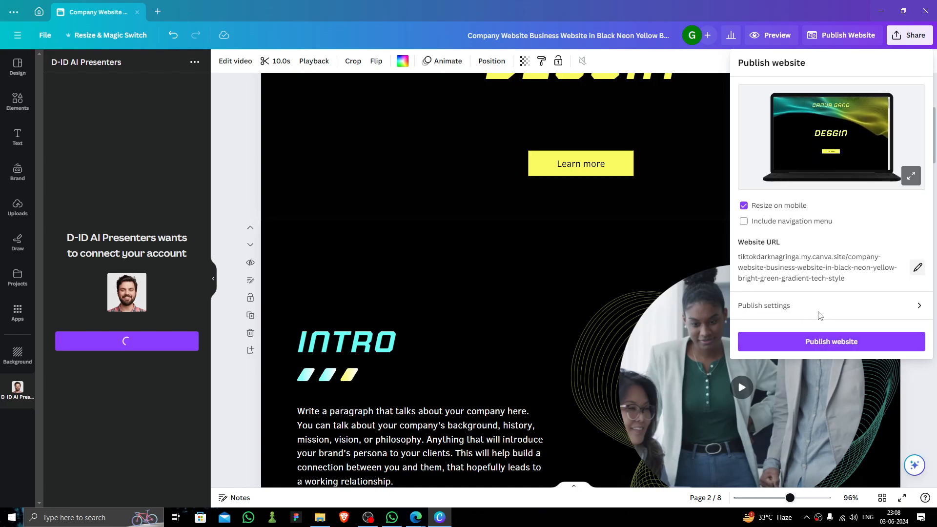
Publish the website live, copy its my.canva.site link, and switch to Edge
left_click(789, 304)
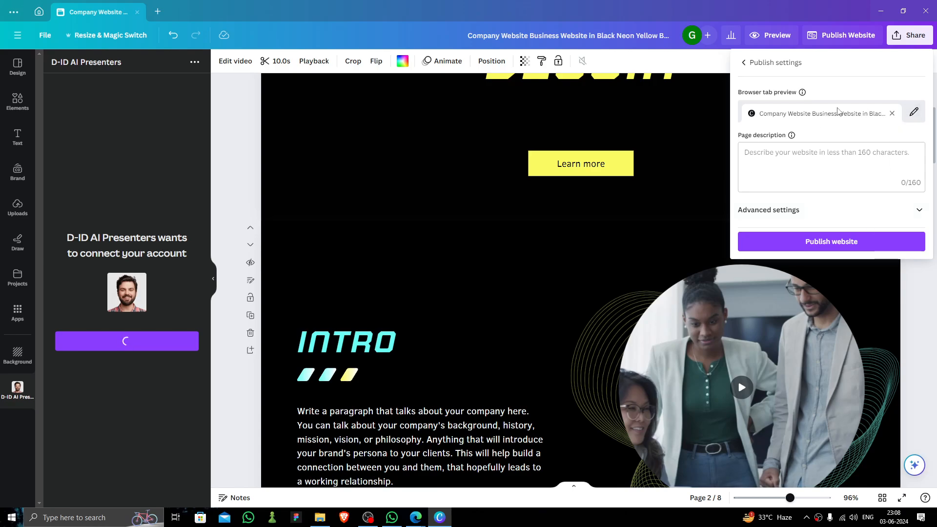
left_click(828, 249)
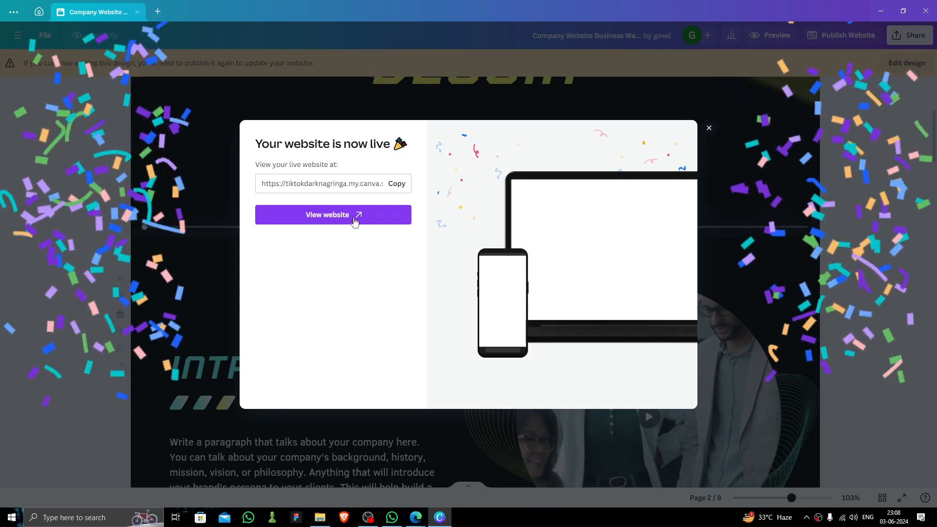
left_click(397, 183)
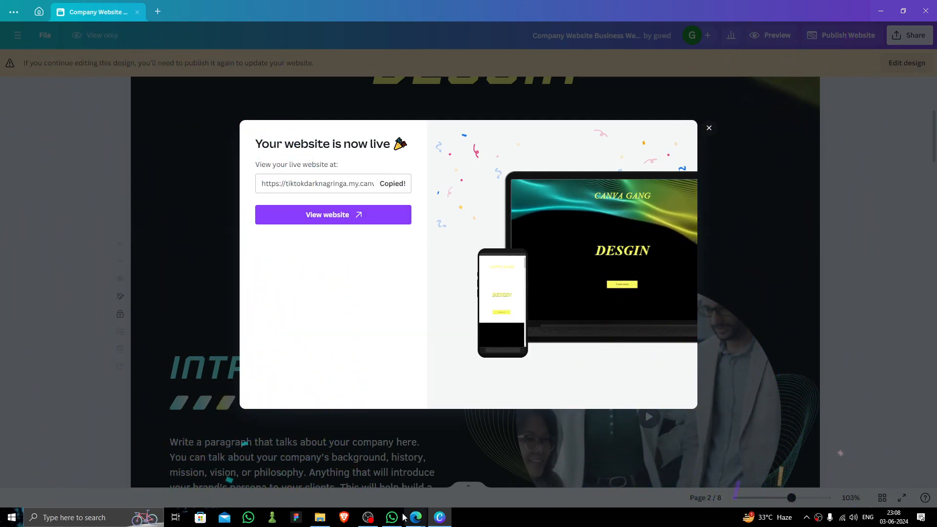
left_click(417, 519)
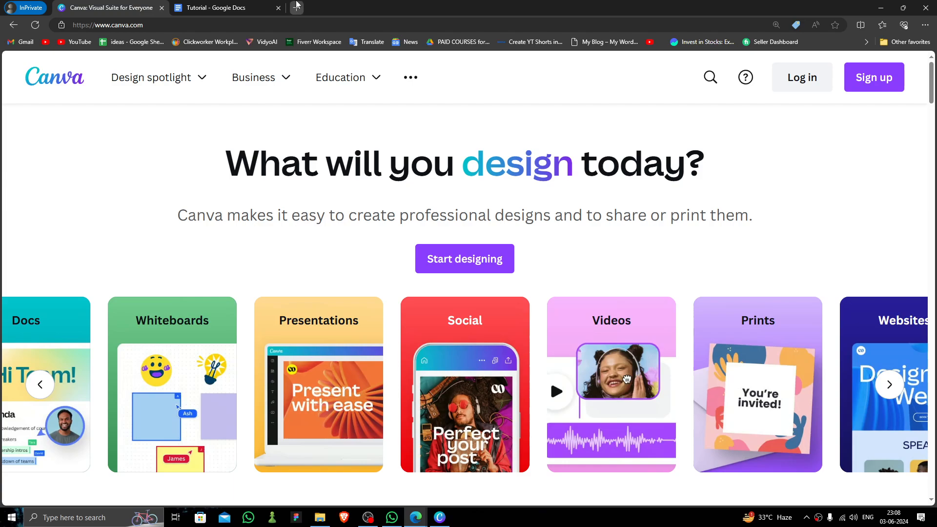
left_click(296, 7)
key("ctrl+v")
key("Return")
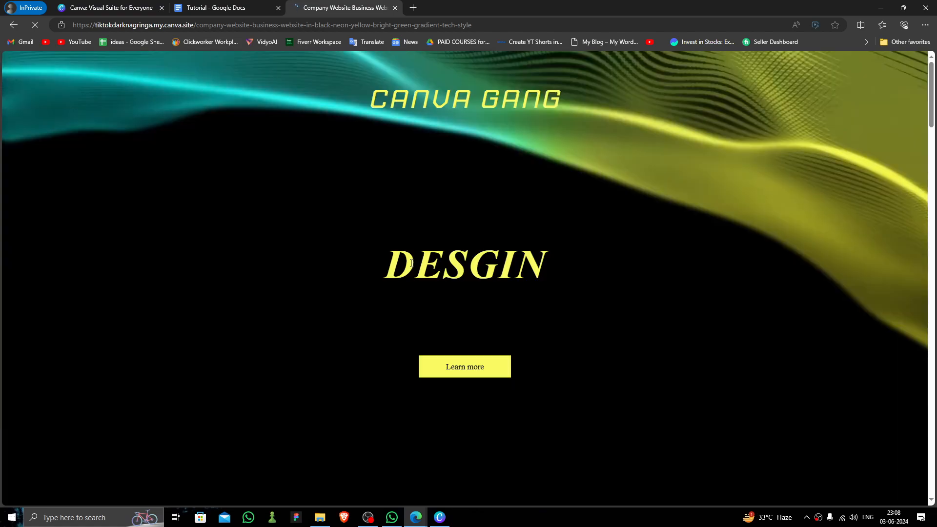
left_click_drag(417, 267, 498, 274)
scroll(557, 312, "down", 11)
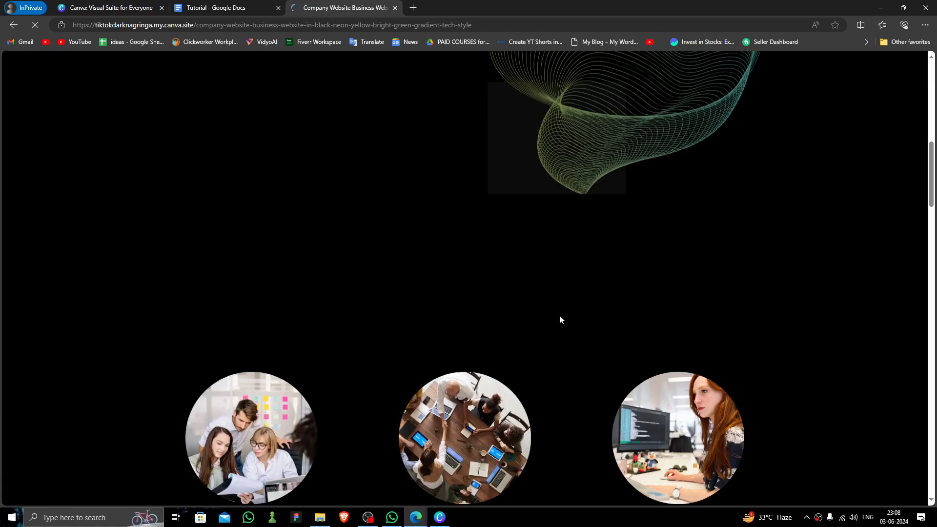
scroll(559, 316, "down", 9)
scroll(559, 316, "up", 6)
scroll(414, 294, "up", 3)
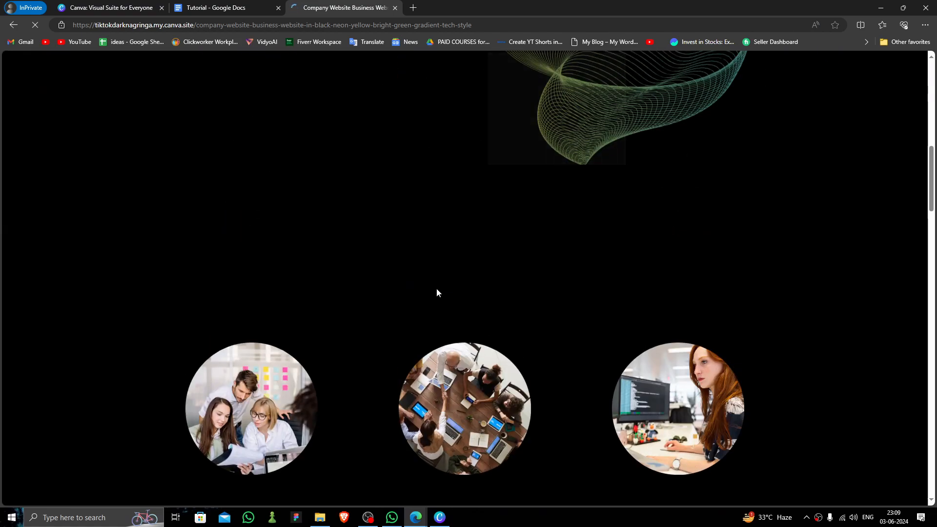
scroll(436, 288, "up", 5)
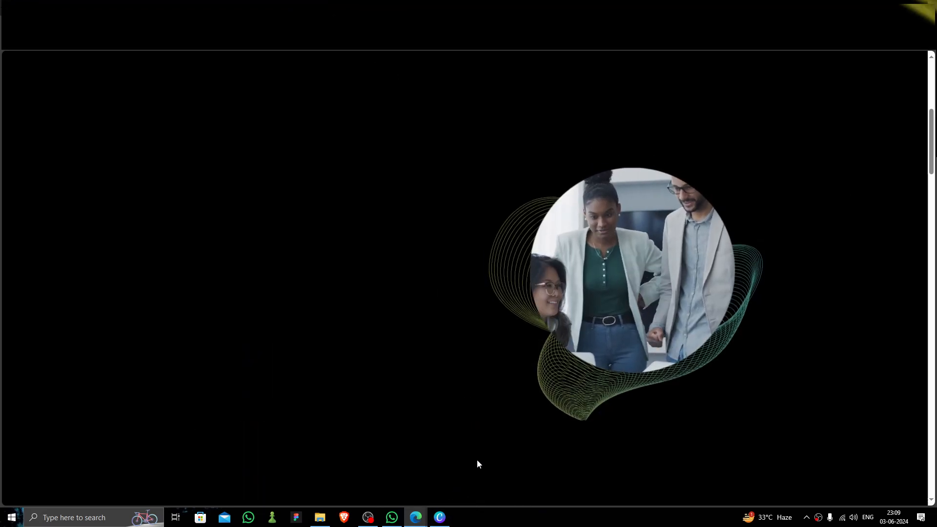
scroll(479, 456, "down", 8)
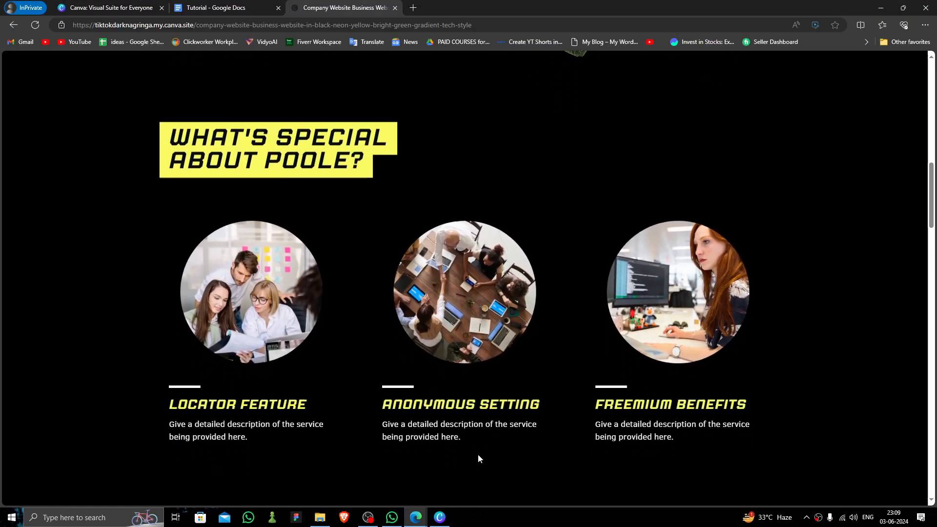
scroll(478, 453, "down", 10)
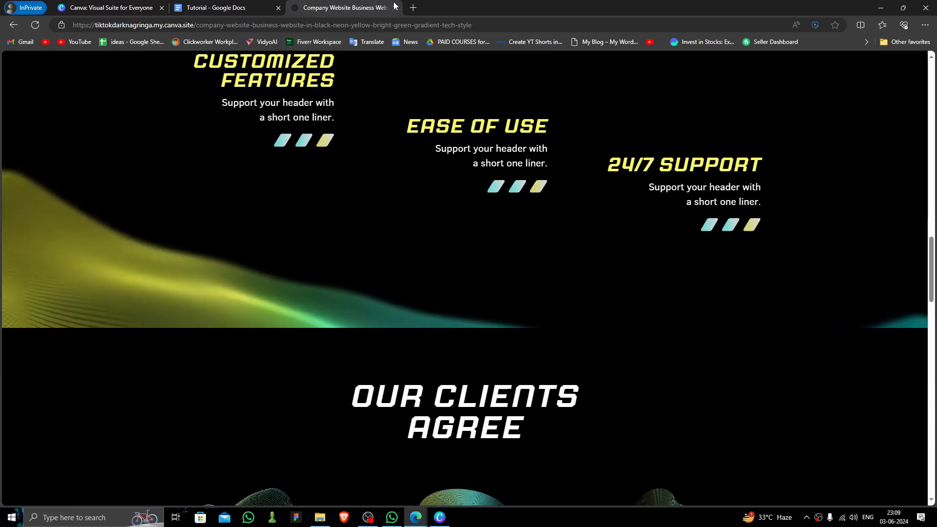
left_click(395, 7)
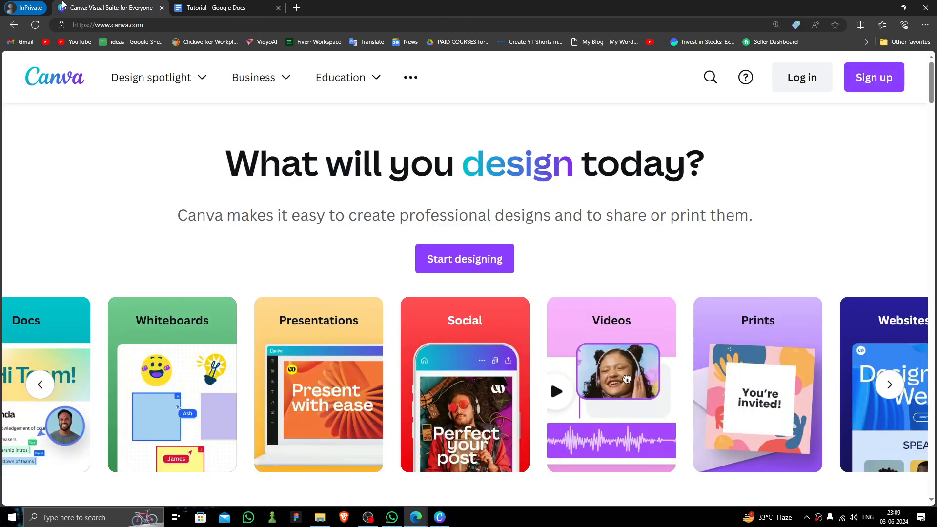